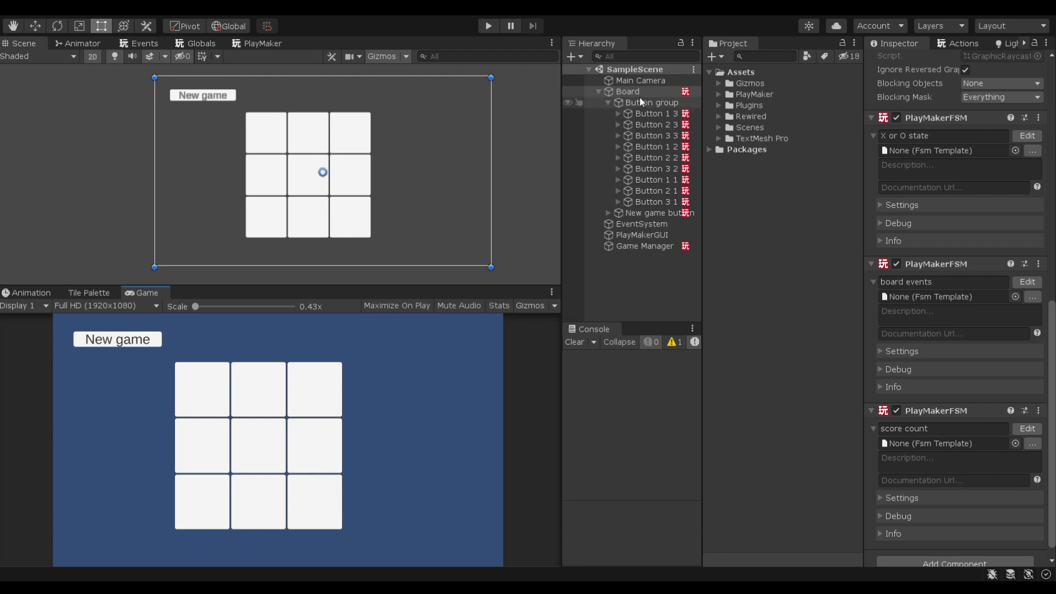
- Inspect the Grid Layout Group settings of the Button group object and save the scene
click(640, 102)
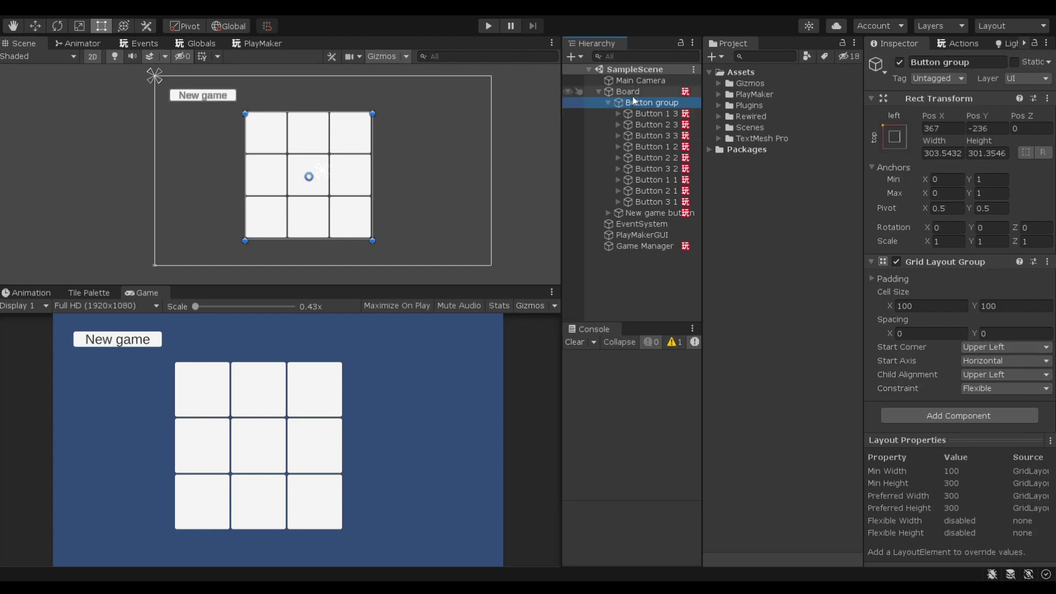
click(632, 95)
click(659, 102)
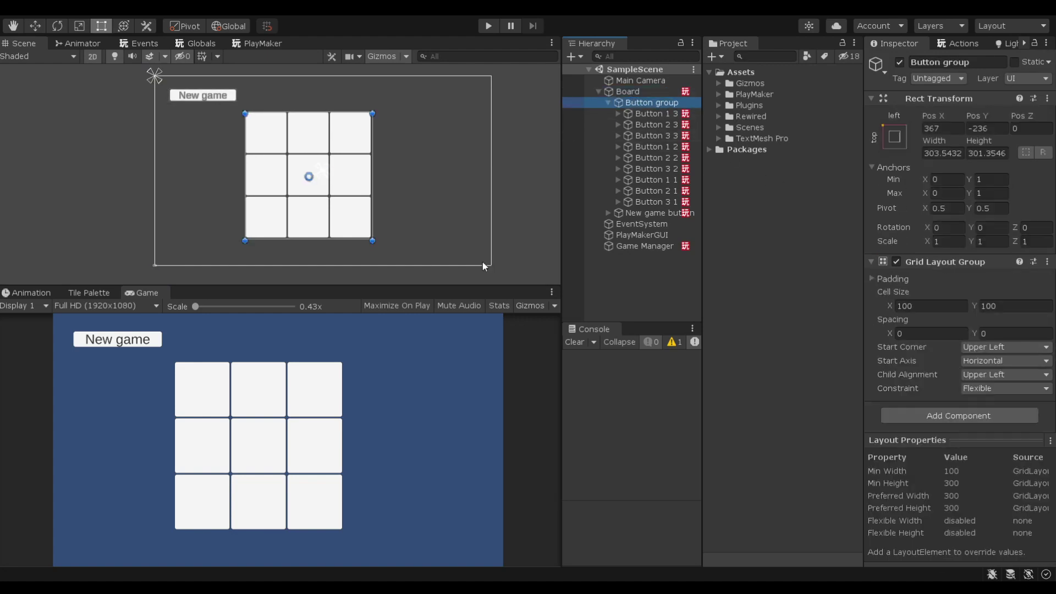
mouse_move(373, 241)
mouse_down()
mouse_move(440, 212)
mouse_move(434, 188)
mouse_move(495, 142)
mouse_move(259, 181)
mouse_move(440, 193)
mouse_move(249, 248)
mouse_move(495, 193)
mouse_move(378, 244)
mouse_move(560, 160)
mouse_move(329, 152)
mouse_move(217, 206)
mouse_move(552, 245)
mouse_move(290, 234)
mouse_move(507, 184)
mouse_move(448, 233)
mouse_move(542, 192)
mouse_move(418, 238)
mouse_move(373, 241)
mouse_up()
click(230, 392)
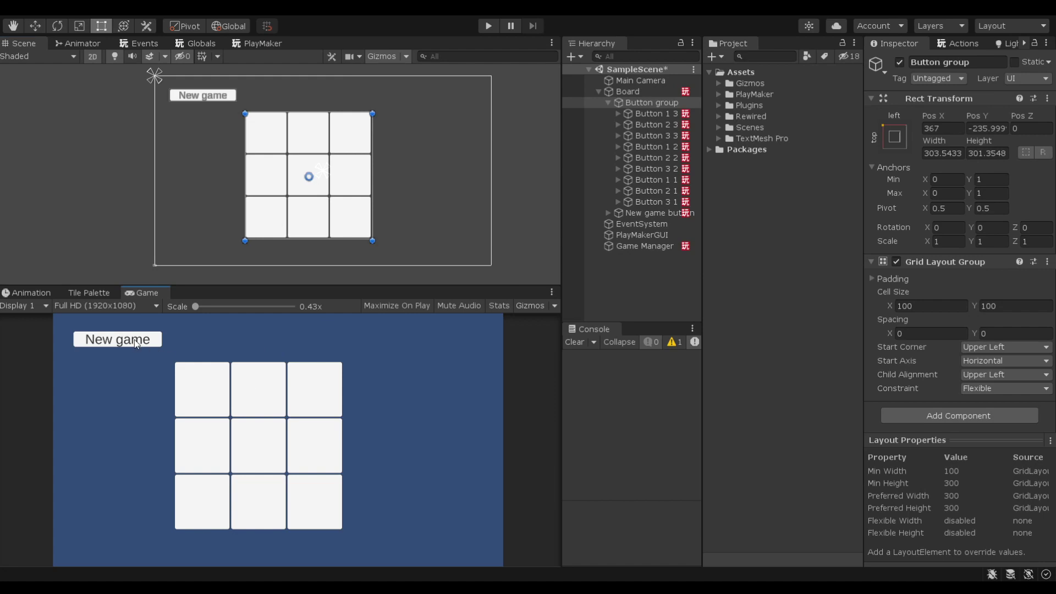
key(ctrl+s)
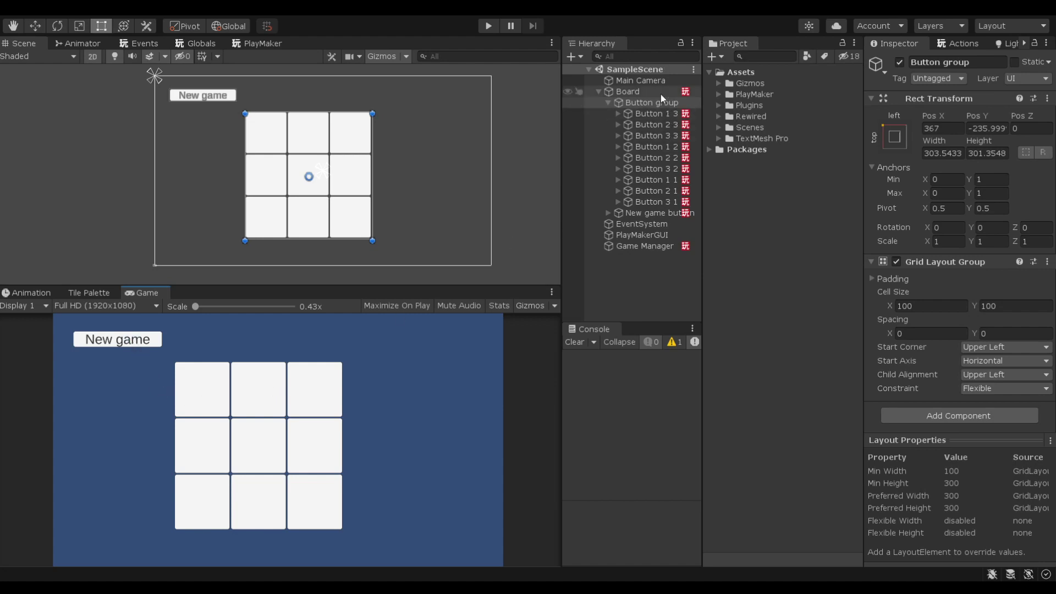
- Open the button states FSM of Button 1 3 for editing and enlarge the graph editor's area
click(653, 113)
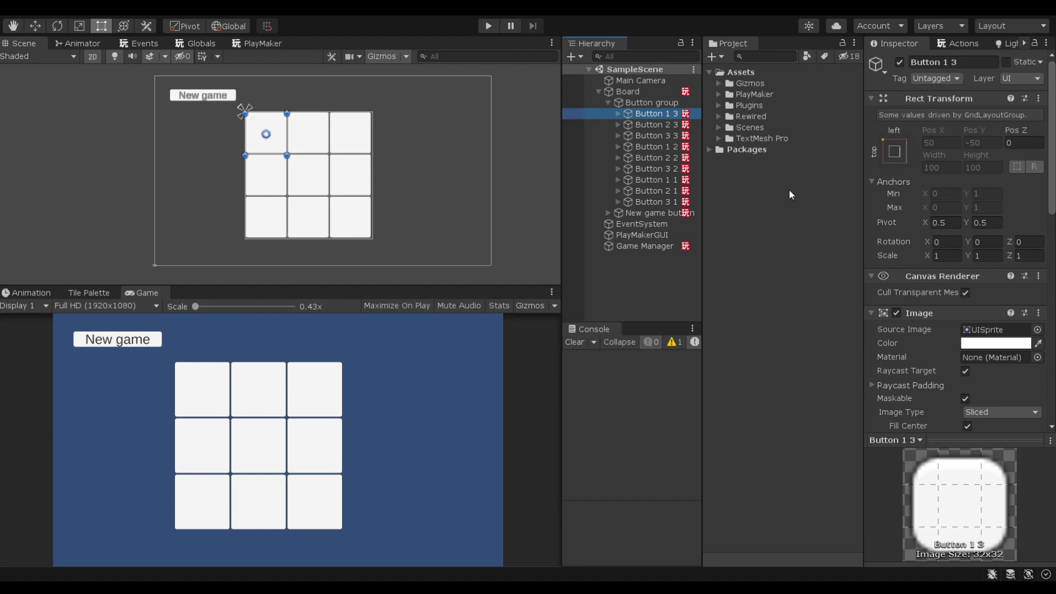
scroll(975, 356, down, 10)
click(1027, 236)
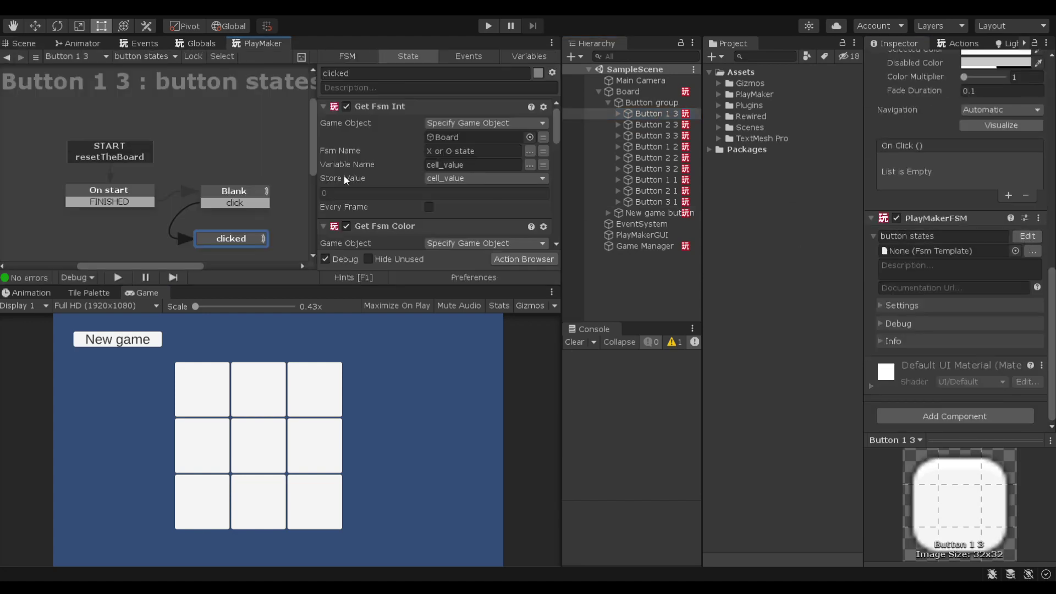
drag(264, 285, 259, 367)
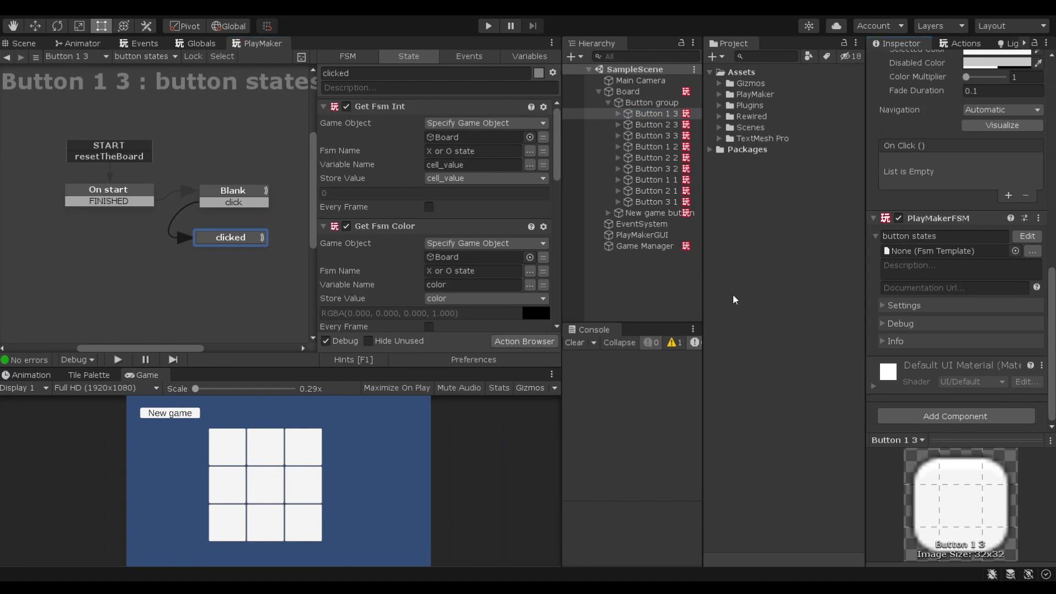
drag(703, 293, 706, 281)
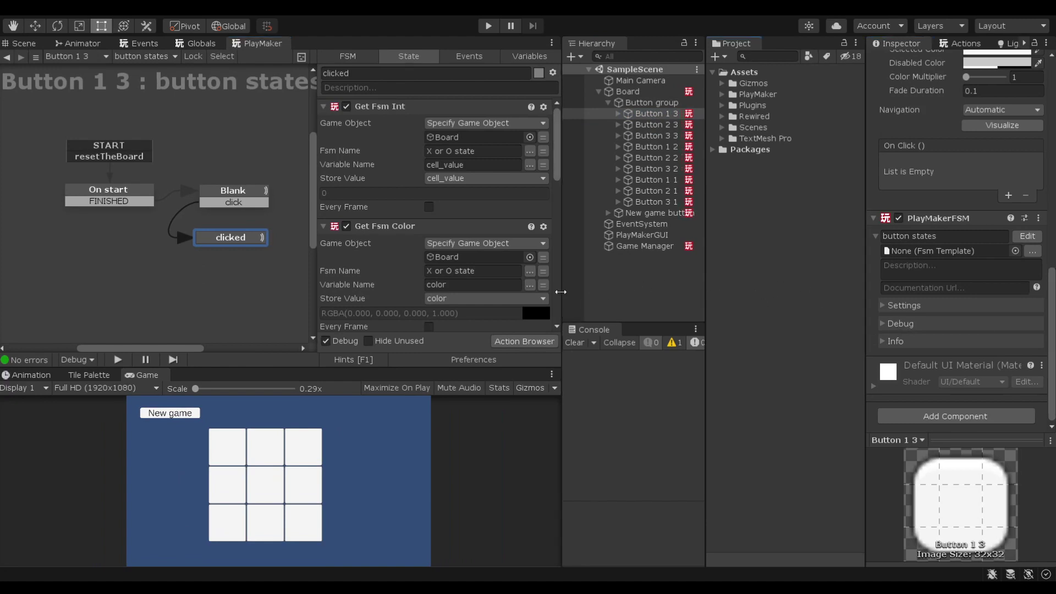
drag(560, 292, 565, 292)
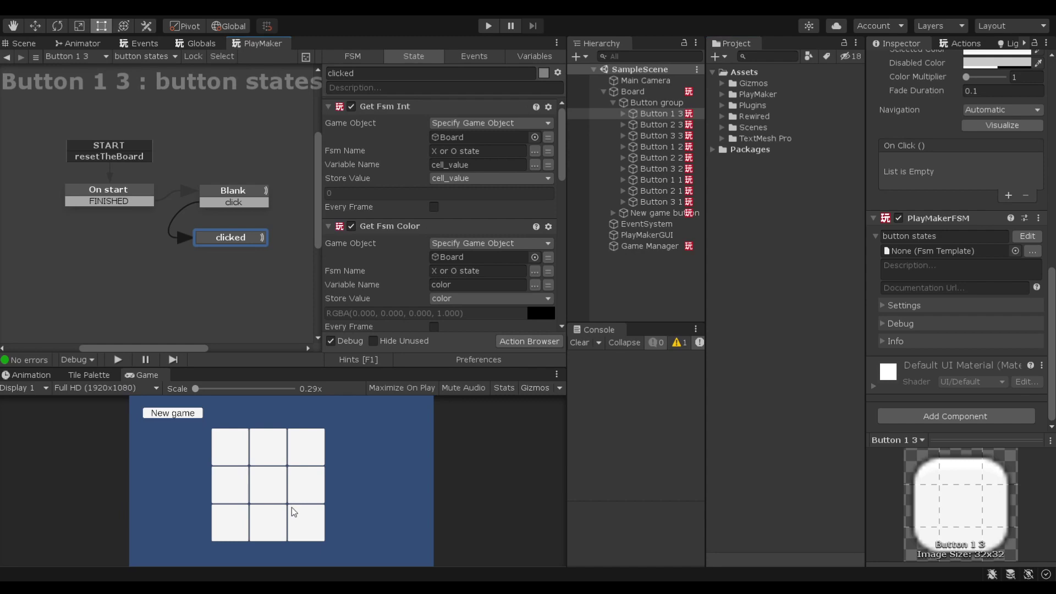
- Review the full action list of the clicked state in Button 1 3's FSM
scroll(428, 270, down, 6)
scroll(426, 216, up, 6)
scroll(477, 236, down, 6)
scroll(470, 232, up, 4)
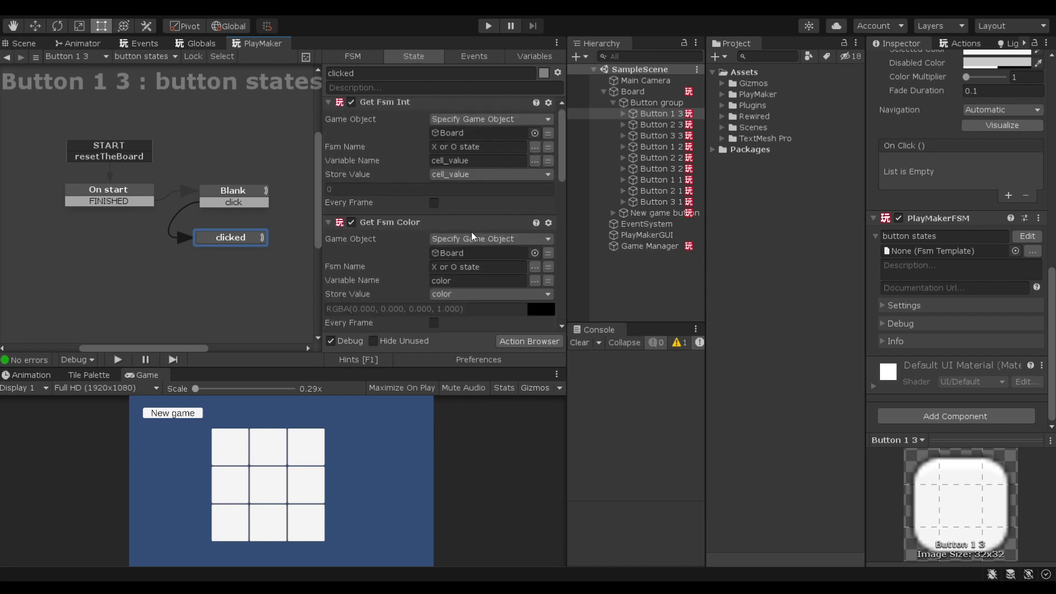
scroll(471, 232, down, 4)
scroll(470, 232, up, 8)
scroll(417, 155, down, 8)
scroll(417, 155, up, 2)
scroll(417, 150, up, 6)
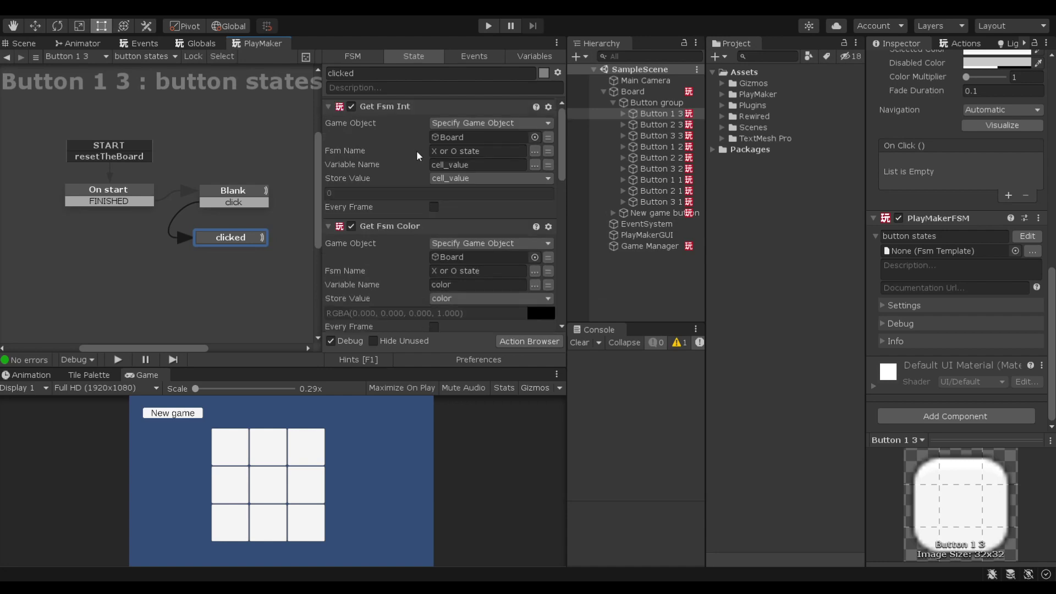
scroll(416, 150, down, 6)
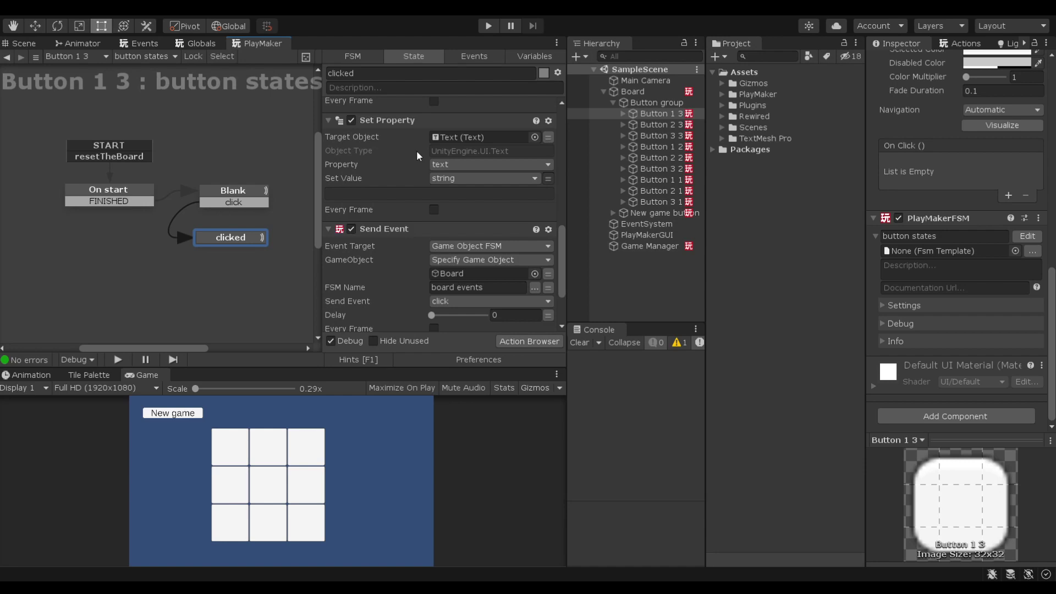
scroll(416, 150, down, 3)
scroll(443, 202, up, 8)
- Look through the button states FSMs of the other board buttons and return to Button 1 3
click(658, 121)
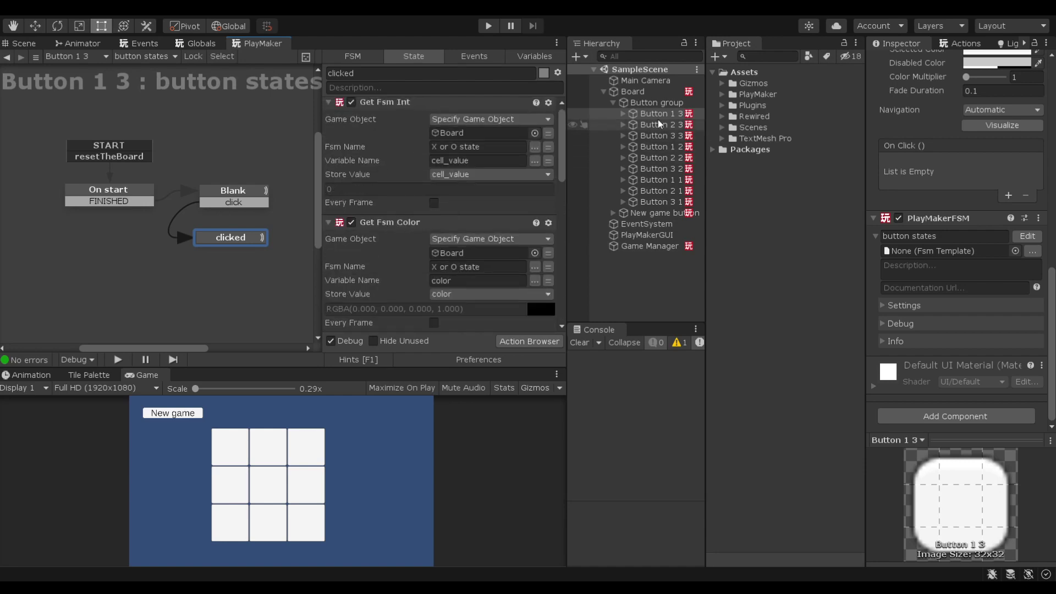
click(657, 135)
click(659, 146)
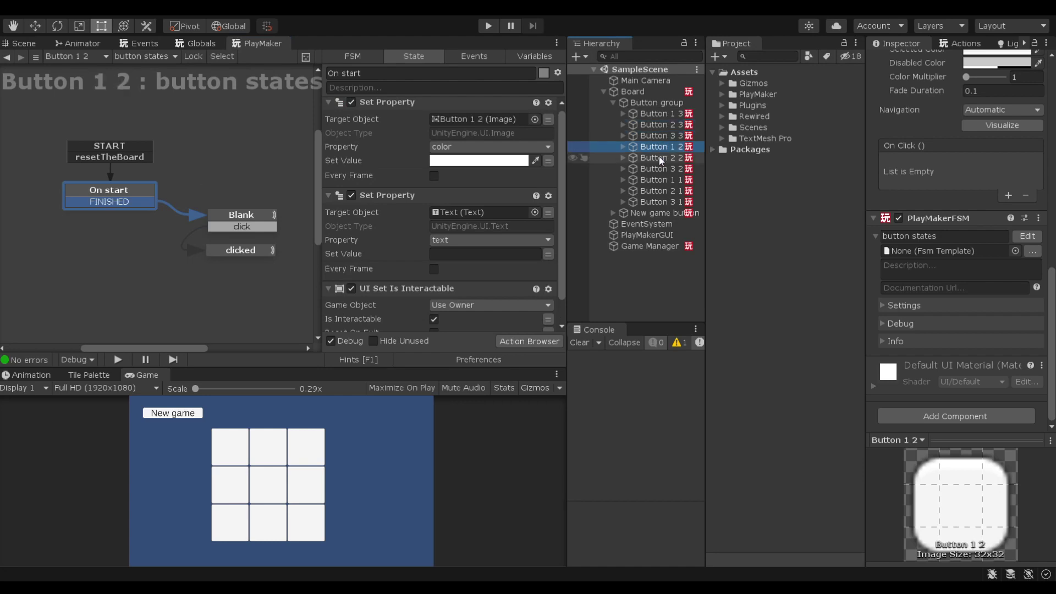
click(658, 158)
click(659, 169)
click(659, 179)
click(658, 190)
click(659, 201)
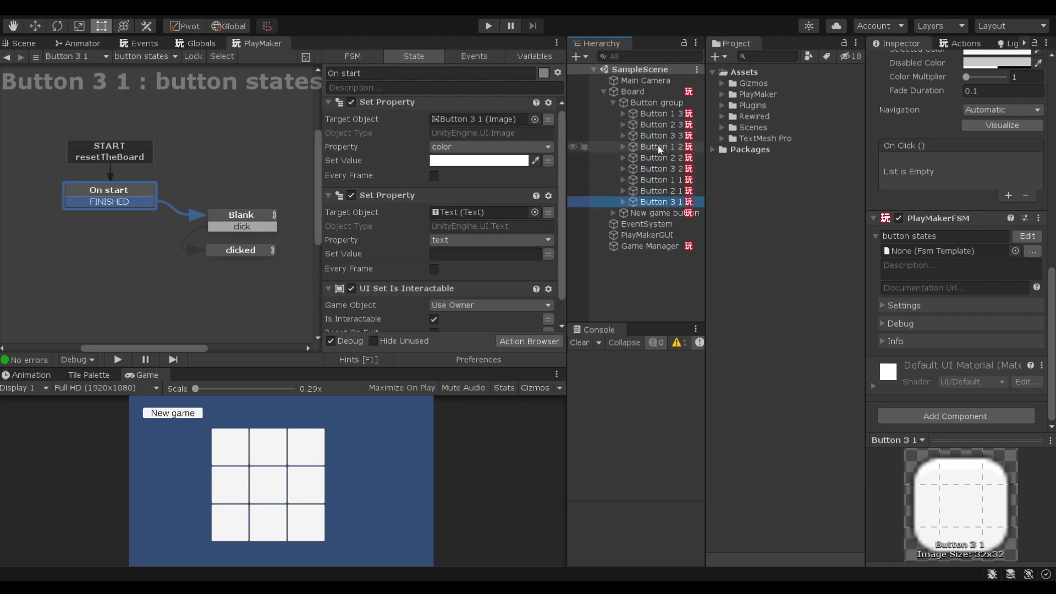
click(655, 114)
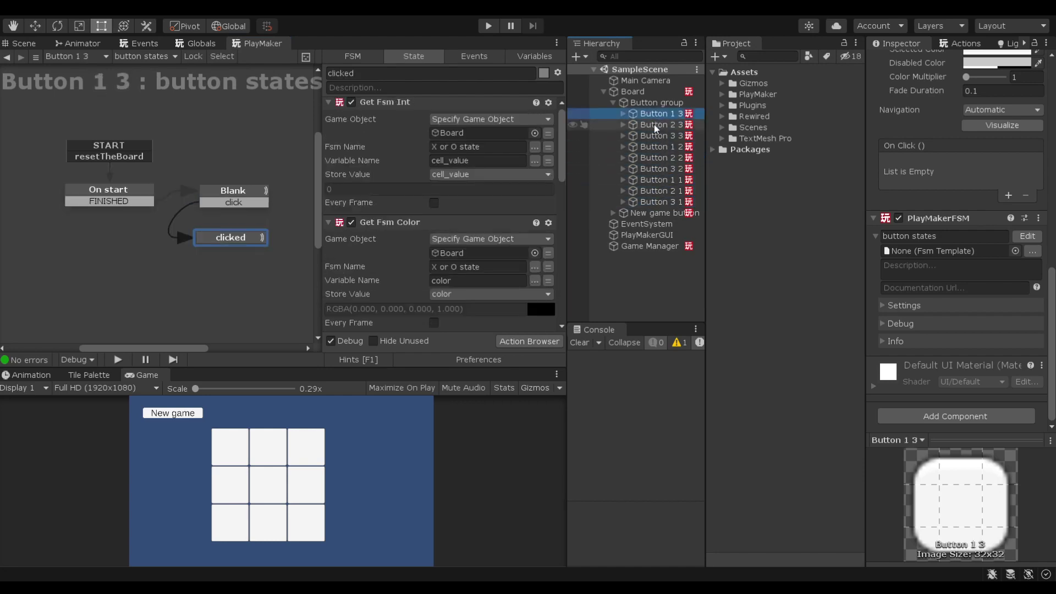
- Examine the actions of the On start and Blank states in Button 1 3's FSM
click(132, 189)
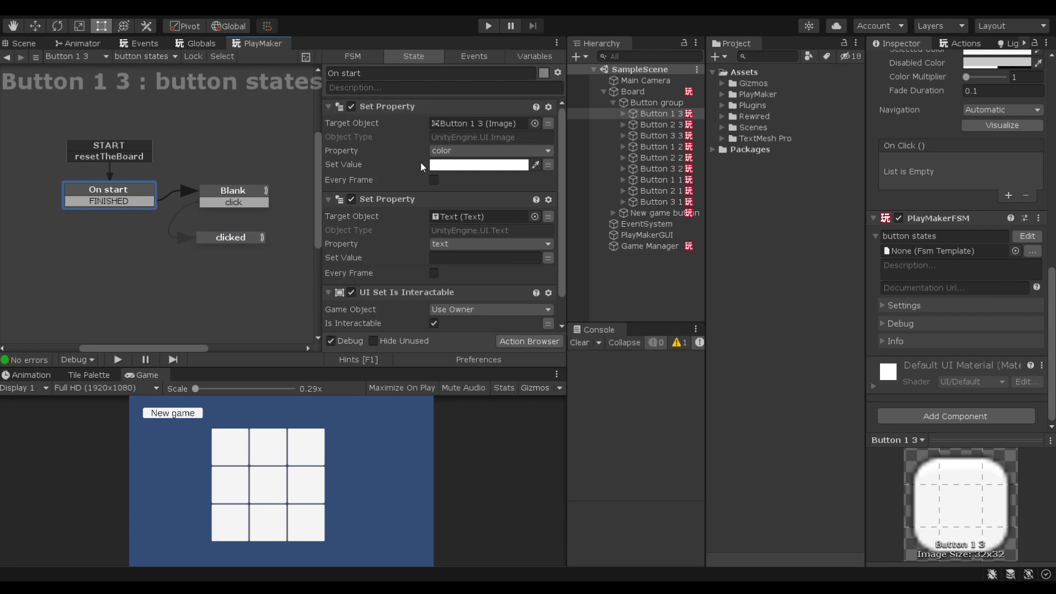
scroll(460, 220, down, 1)
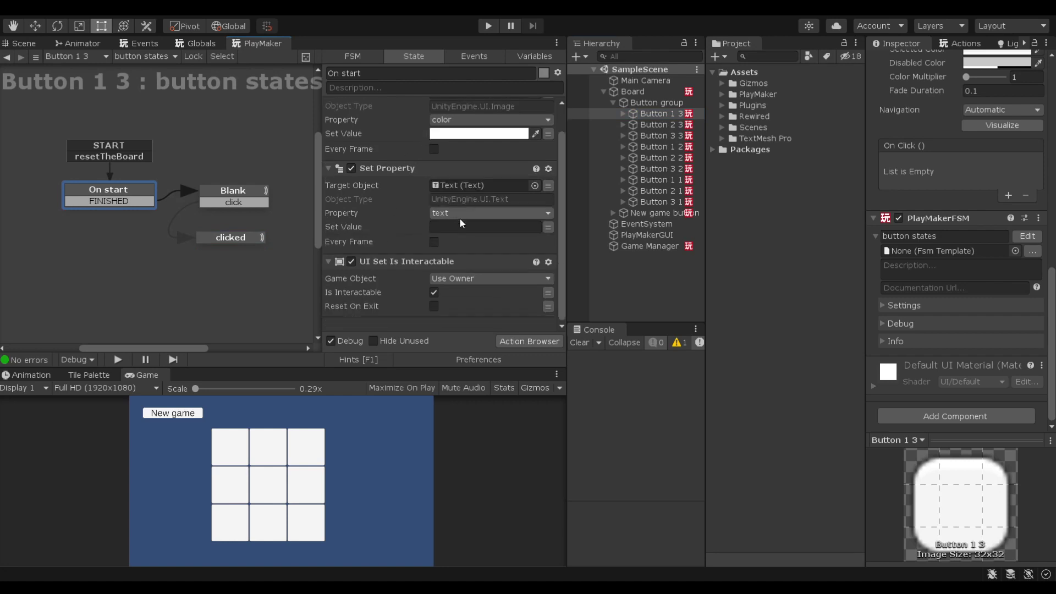
click(443, 225)
click(220, 196)
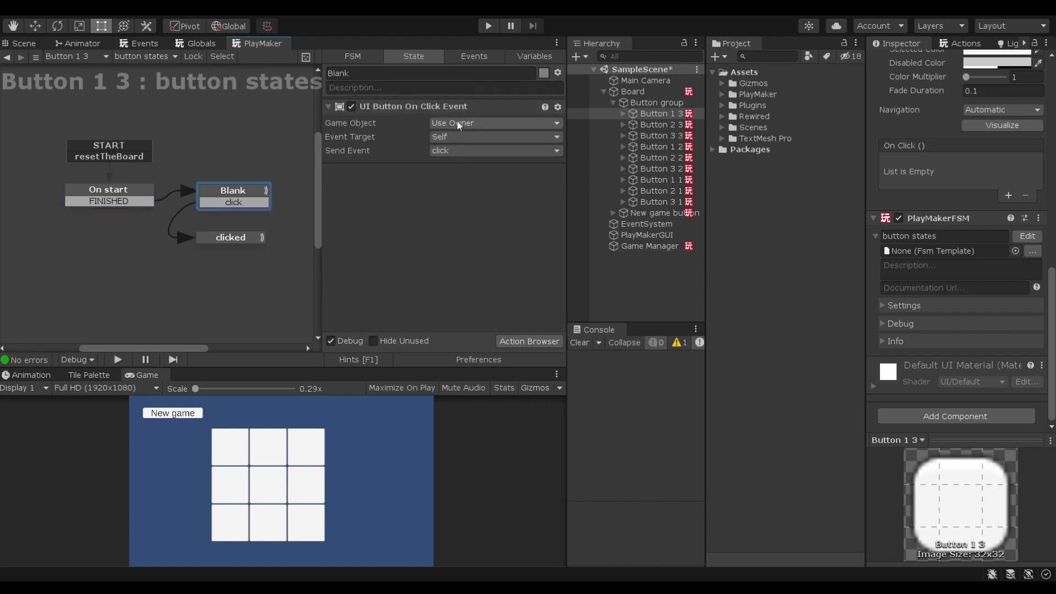
- Examine how the clicked state gets the Board's values, sets the button's color and text, sends an event and sets interactability
click(224, 240)
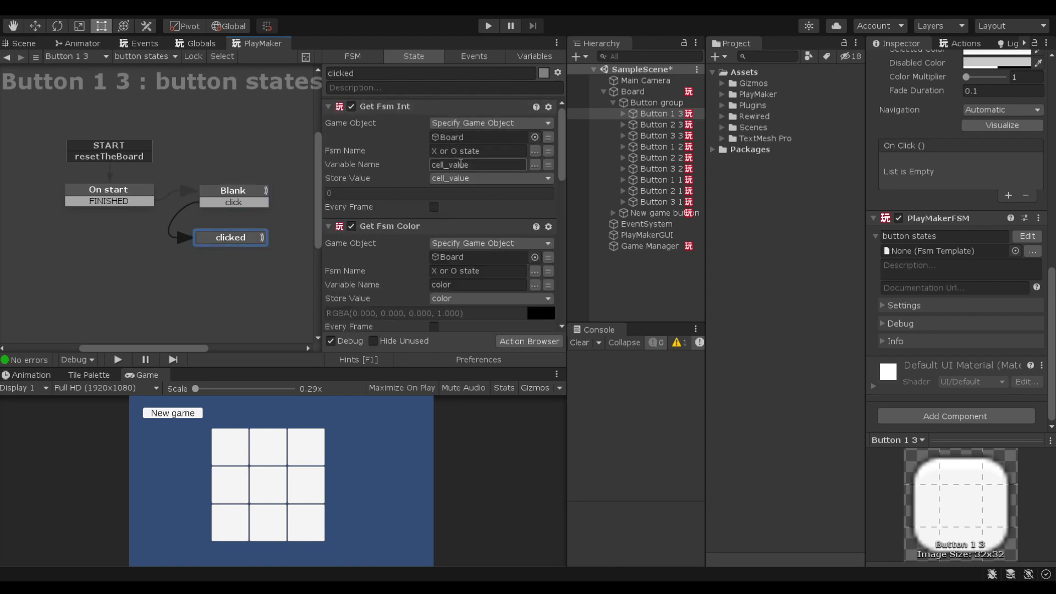
scroll(460, 165, down, 3)
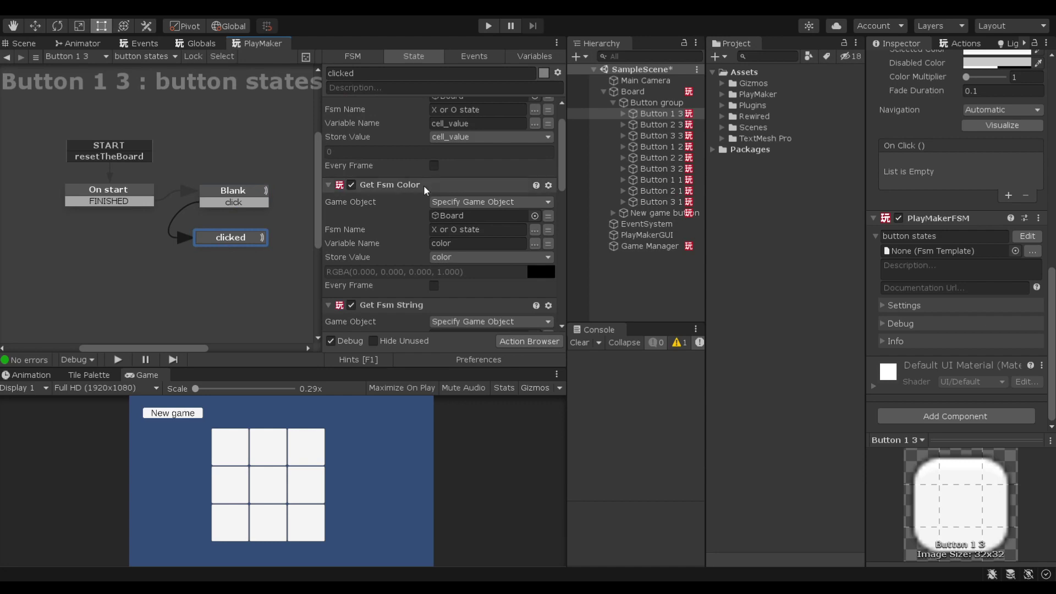
scroll(424, 188, down, 5)
scroll(424, 189, down, 5)
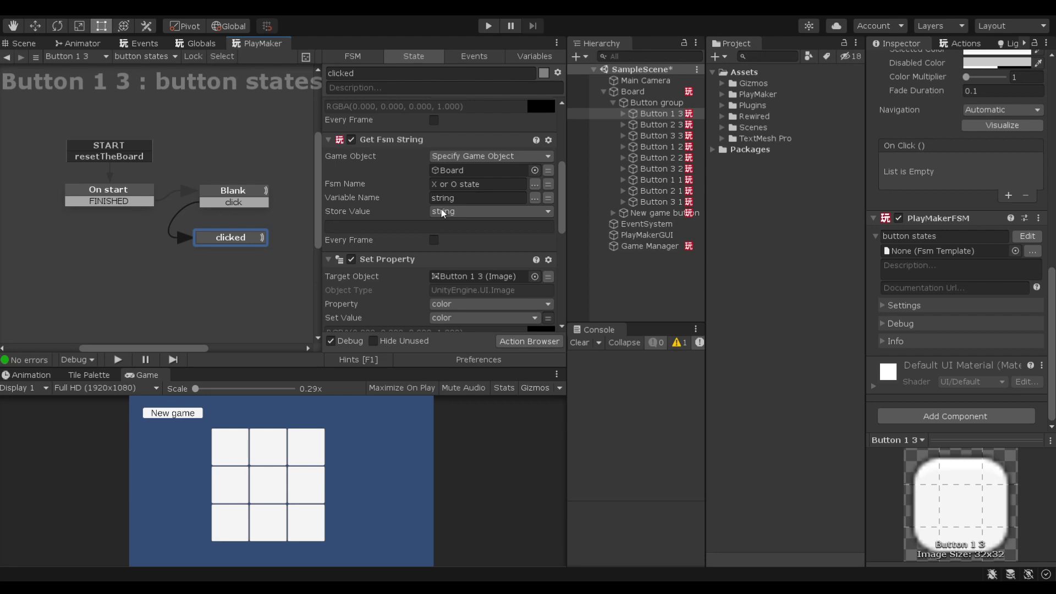
scroll(441, 210, down, 3)
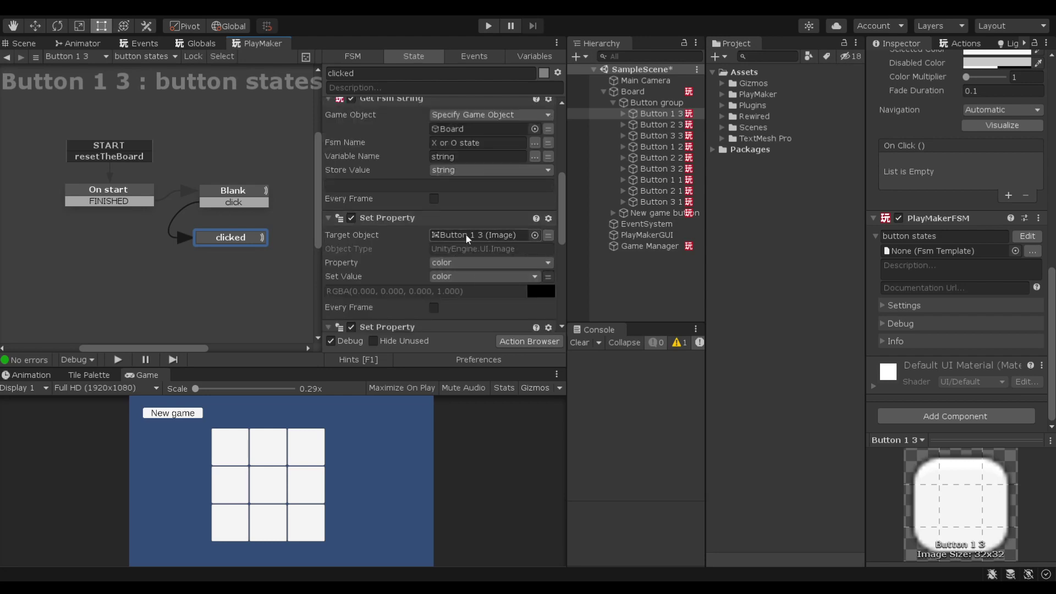
scroll(467, 236, down, 2)
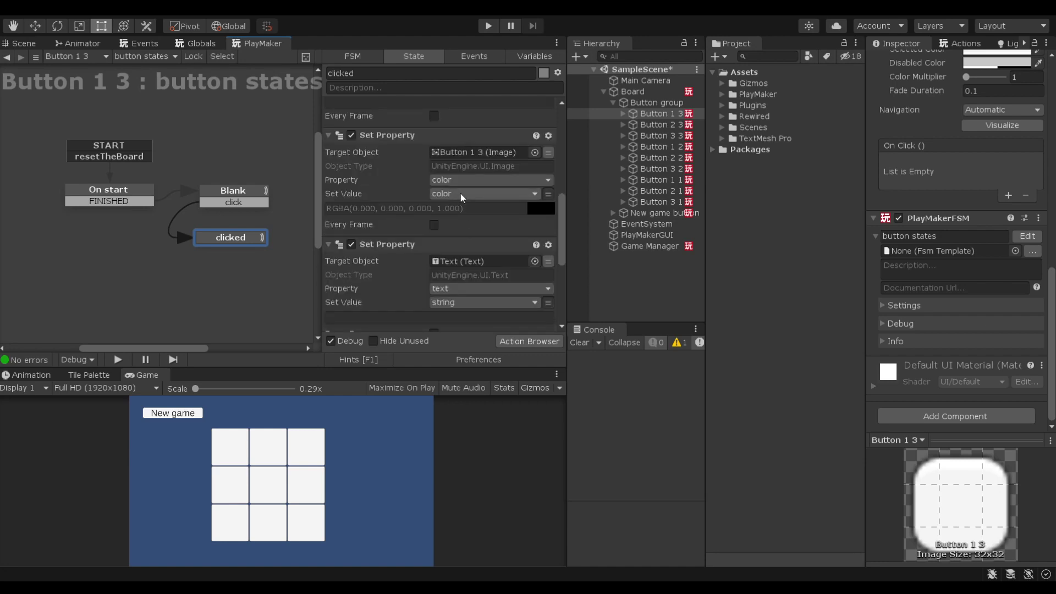
scroll(459, 193, down, 2)
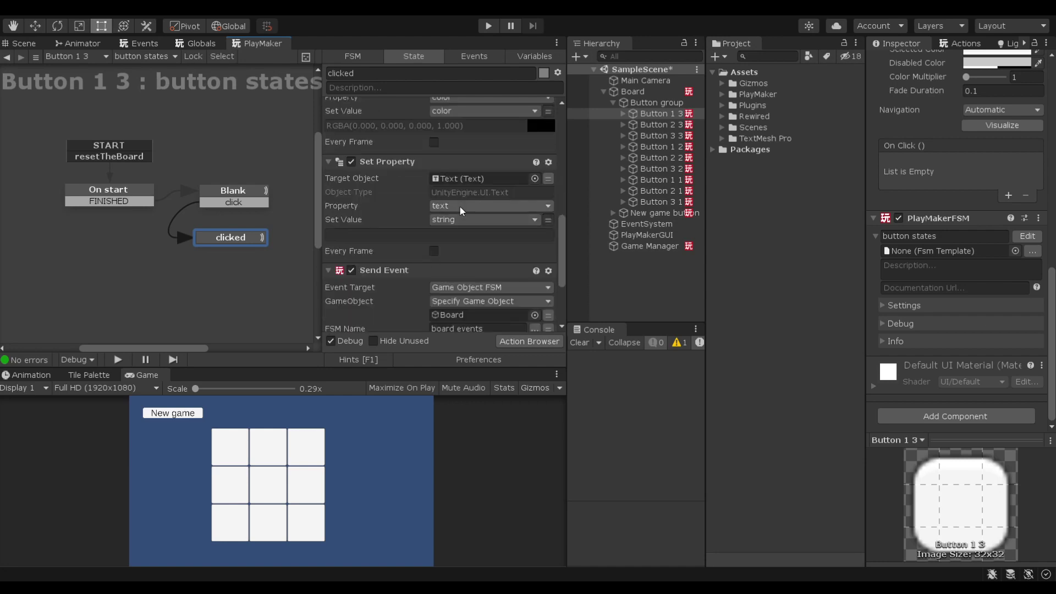
scroll(452, 219, down, 2)
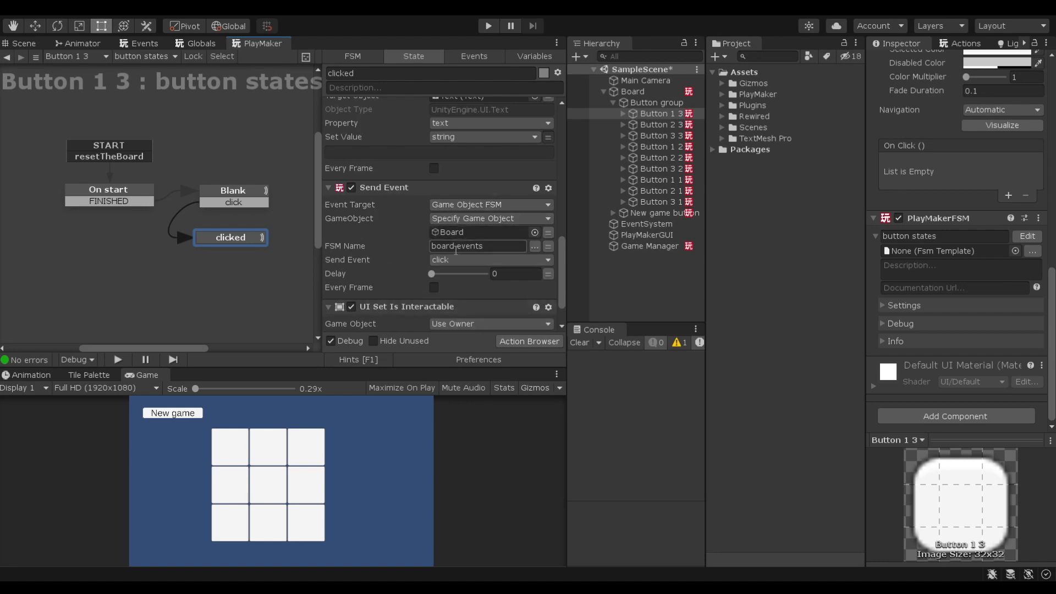
scroll(374, 275, down, 1)
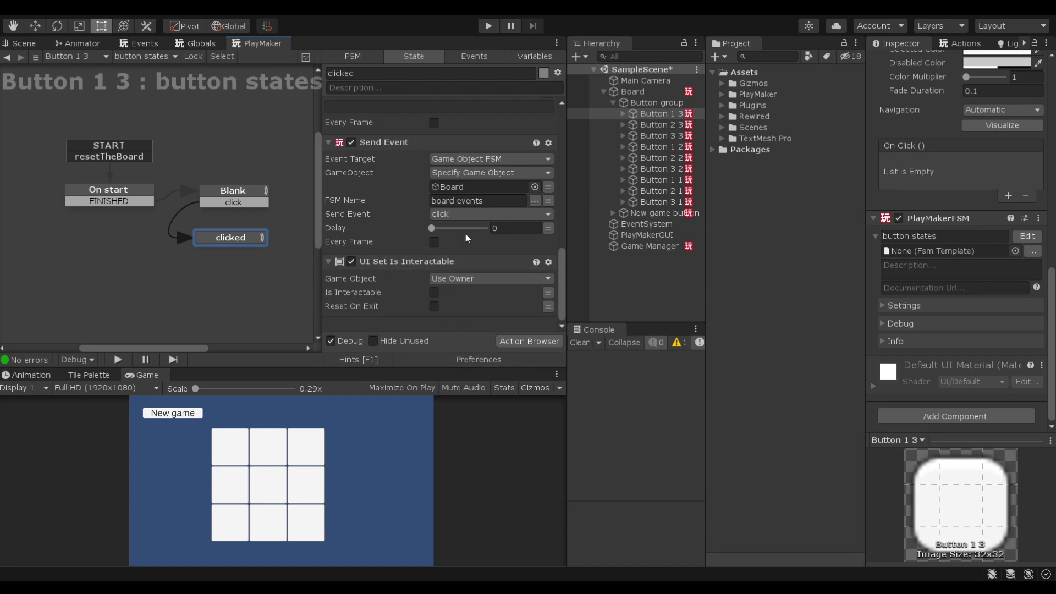
scroll(467, 239, up, 4)
scroll(432, 242, up, 10)
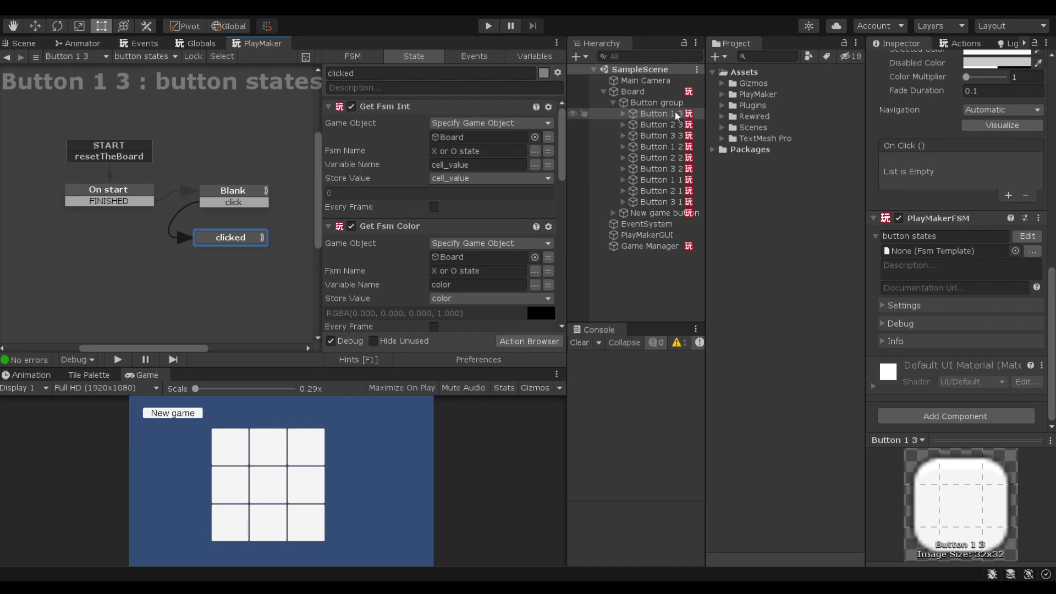
- Open the X or O state FSM of the Board object
click(668, 91)
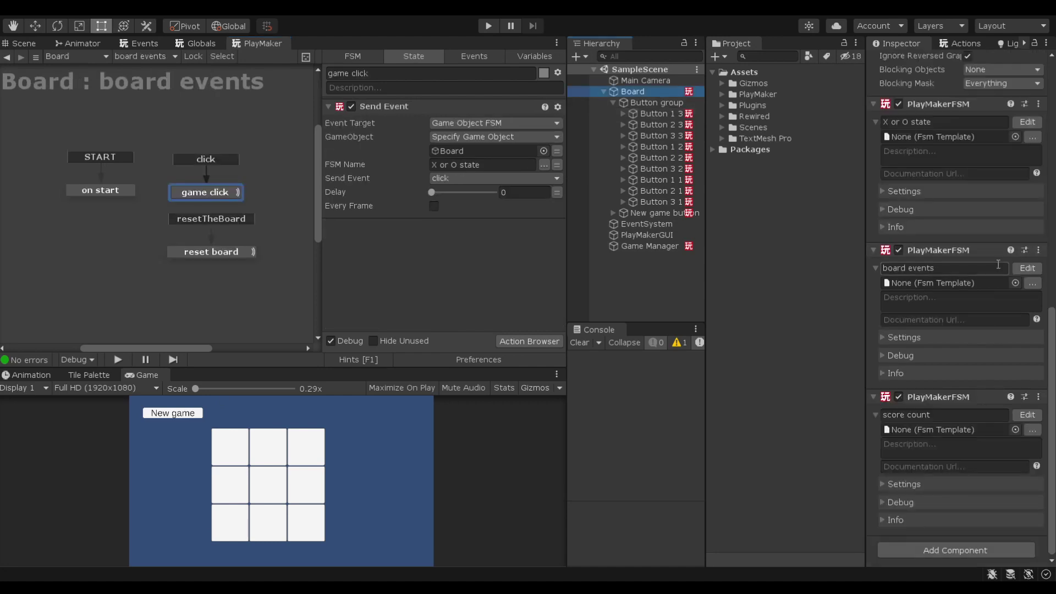
scroll(991, 230, up, 10)
scroll(991, 229, down, 10)
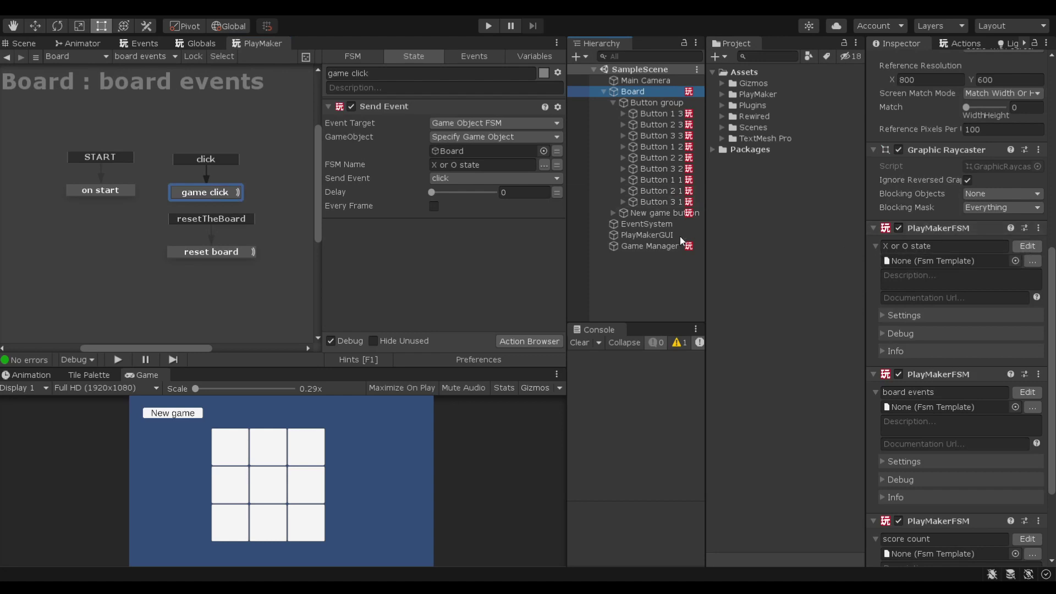
click(1026, 247)
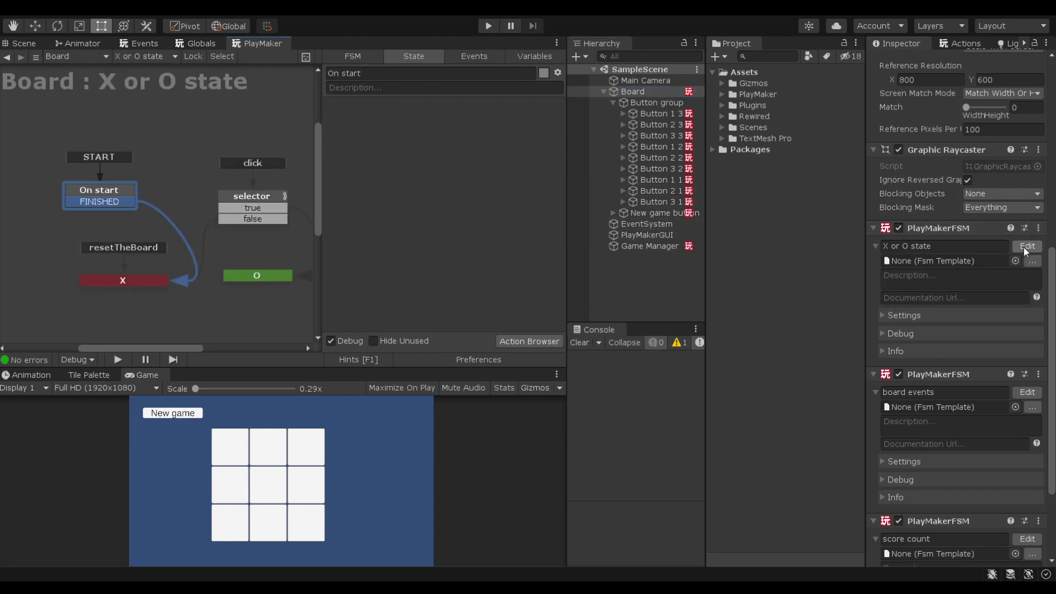
- Move the On start, X and O states slightly up in the graph and show the X state's actions
drag(183, 348, 210, 348)
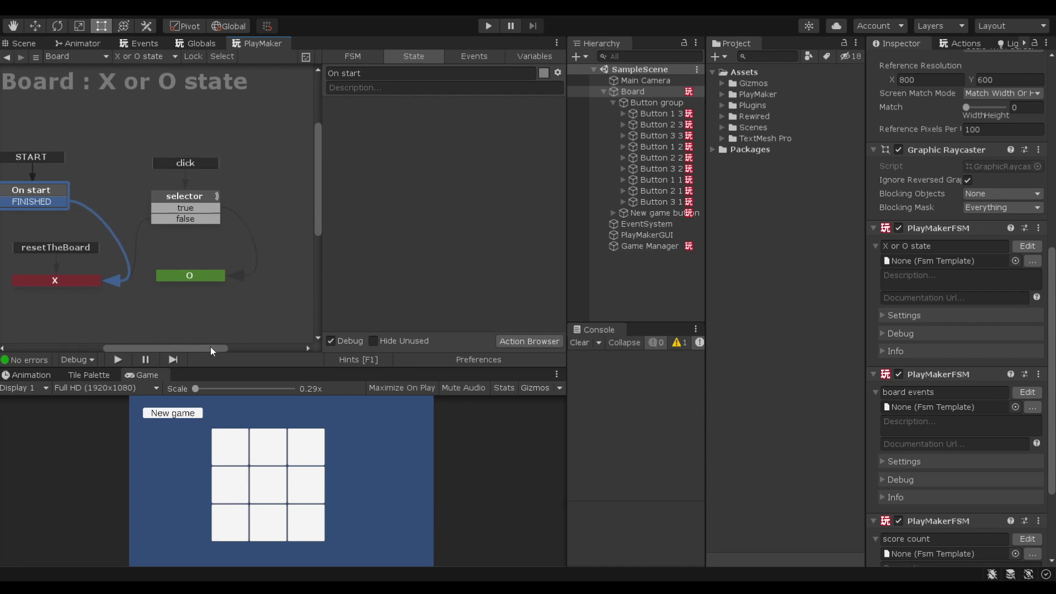
drag(42, 193, 68, 177)
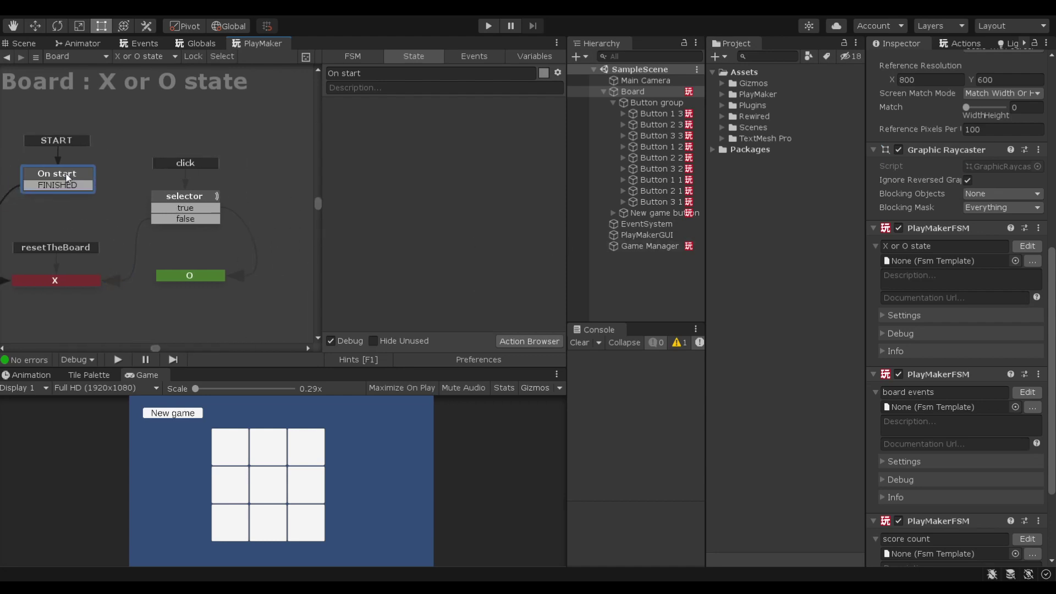
drag(58, 277, 64, 262)
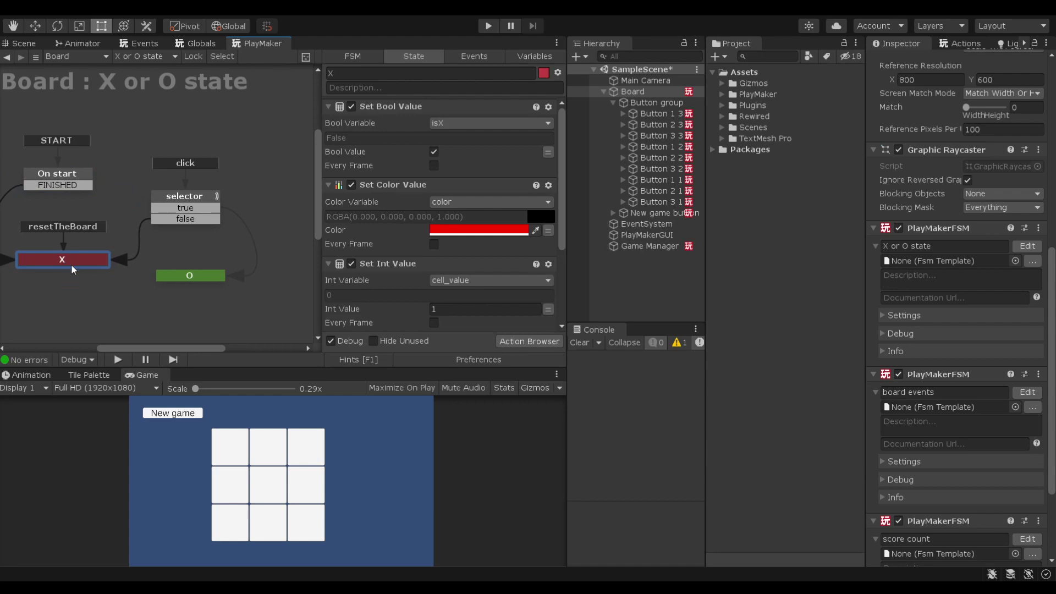
drag(167, 276, 167, 266)
click(94, 261)
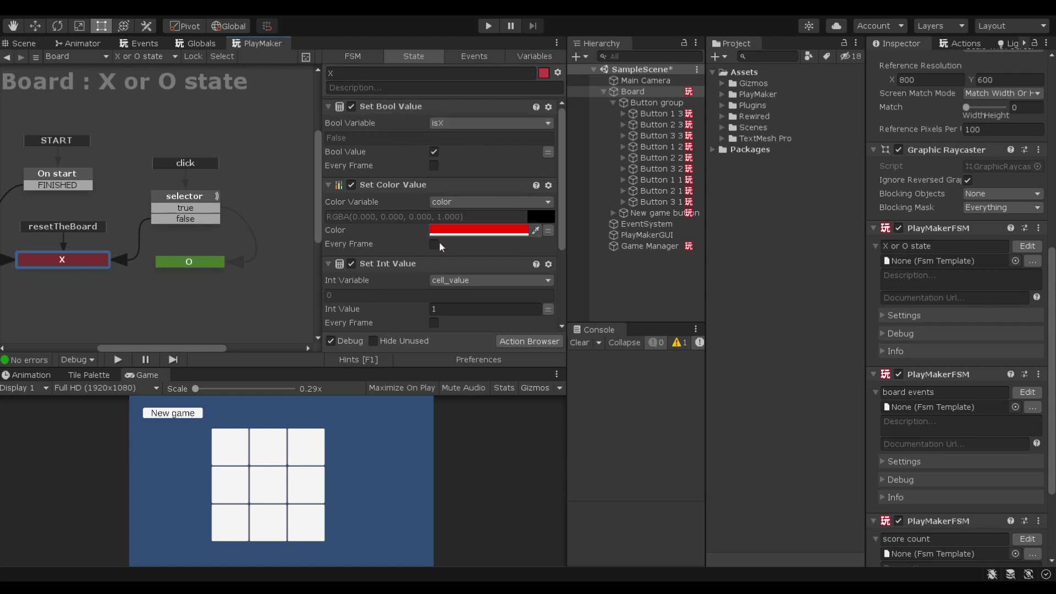
- Review the X state's remaining actions and look briefly at the Board's board events FSM before returning to X or O state
scroll(448, 238, down, 2)
scroll(407, 286, down, 4)
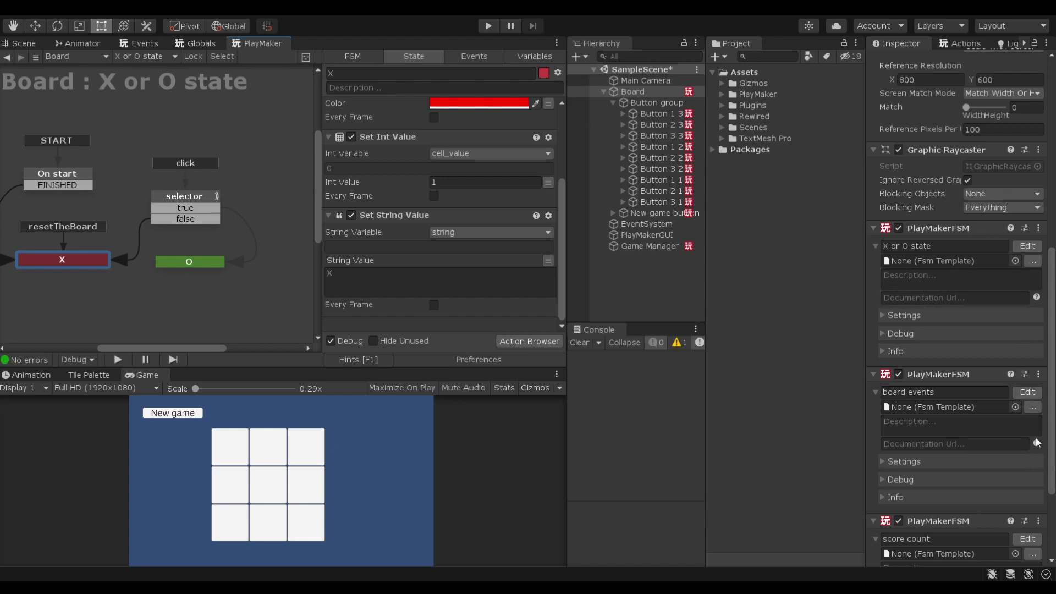
click(1027, 393)
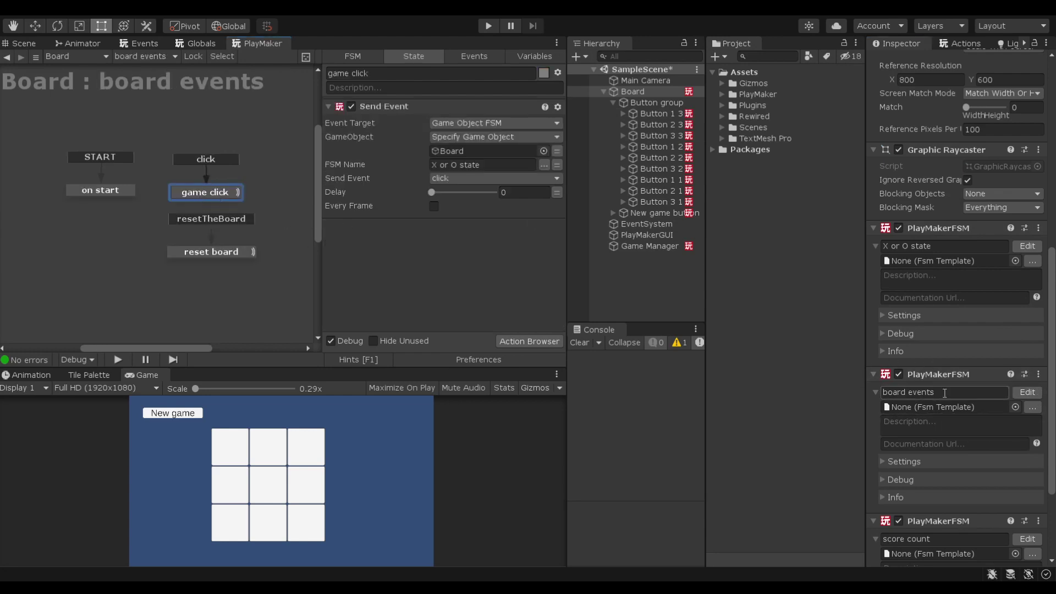
click(1024, 246)
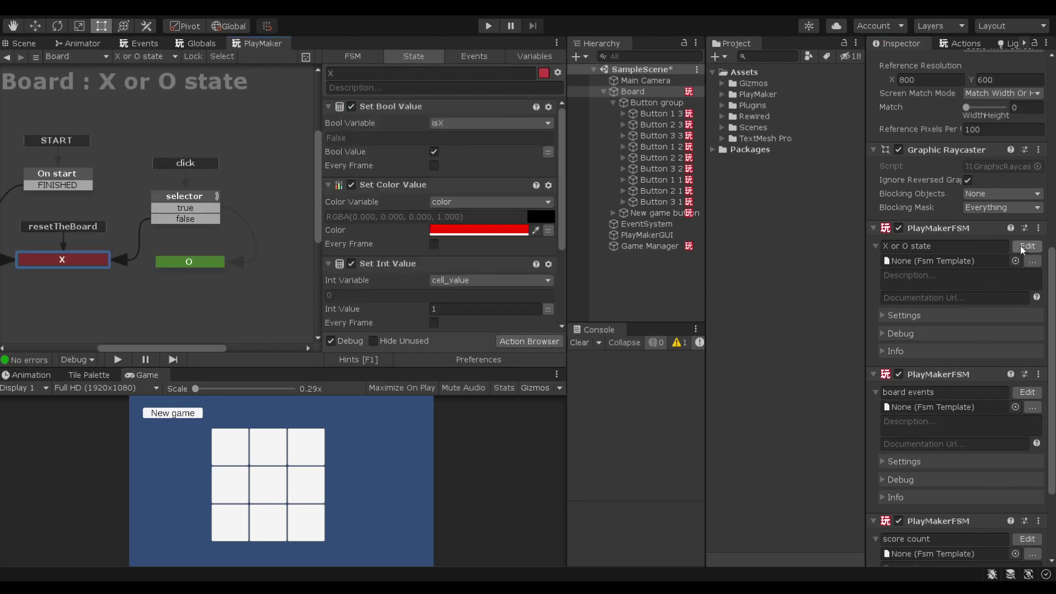
- Examine the selector state's Bool Test and the O state's bool, color, int and string actions
click(193, 196)
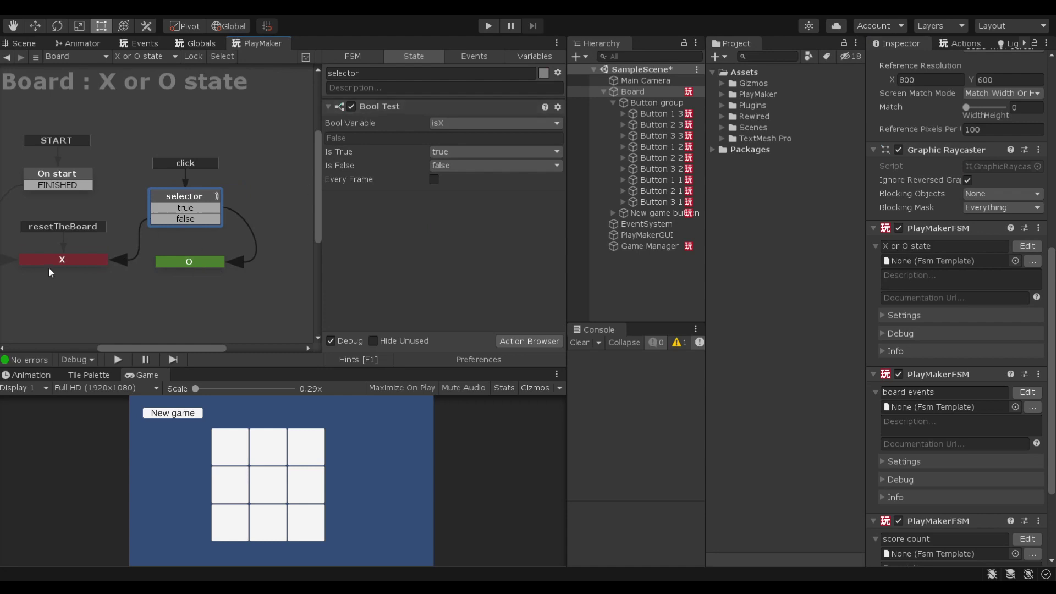
click(182, 265)
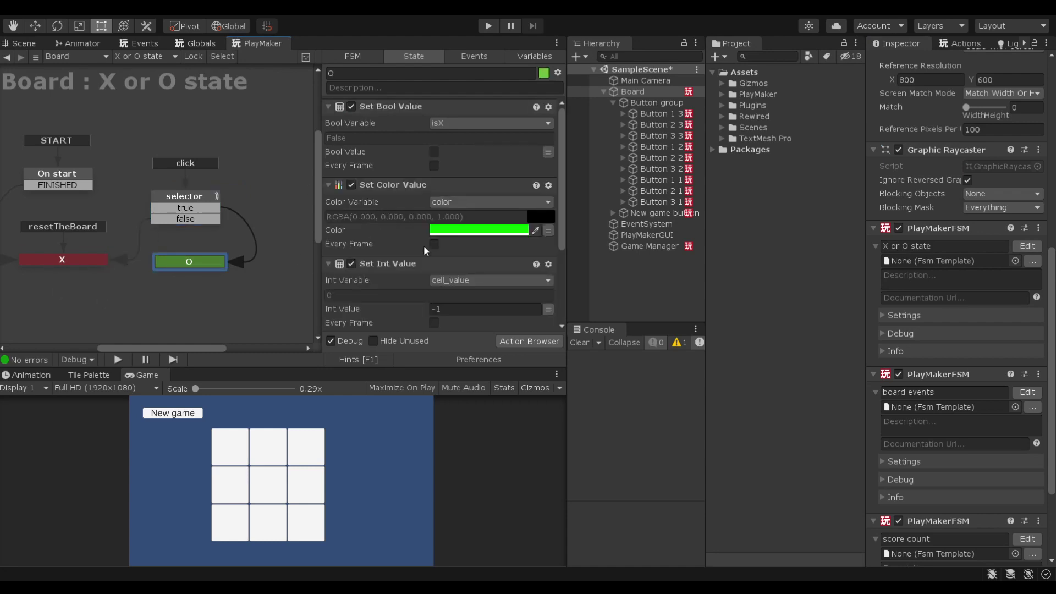
scroll(451, 232, down, 2)
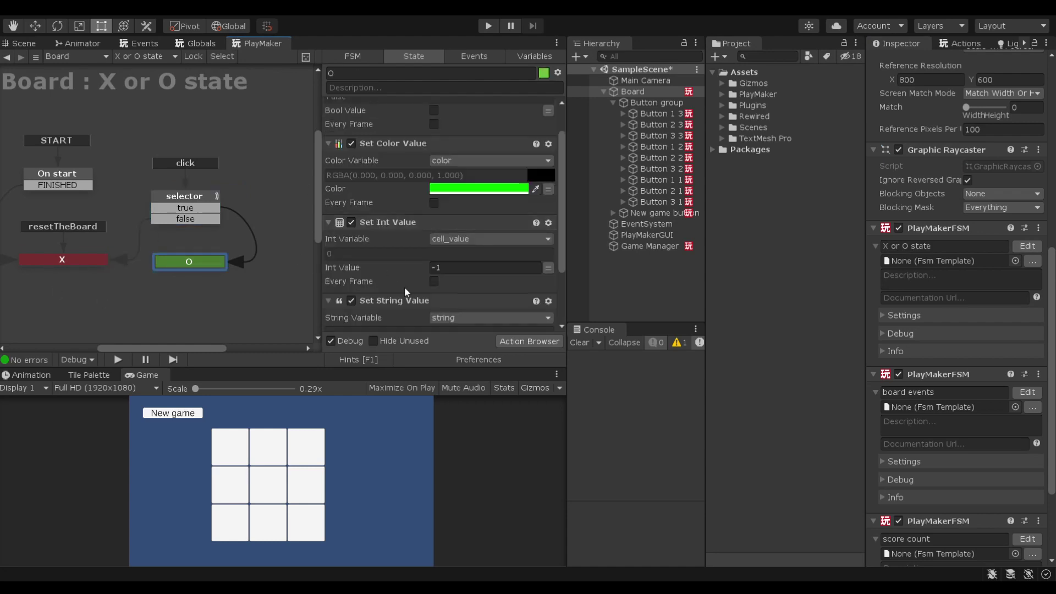
scroll(406, 289, down, 3)
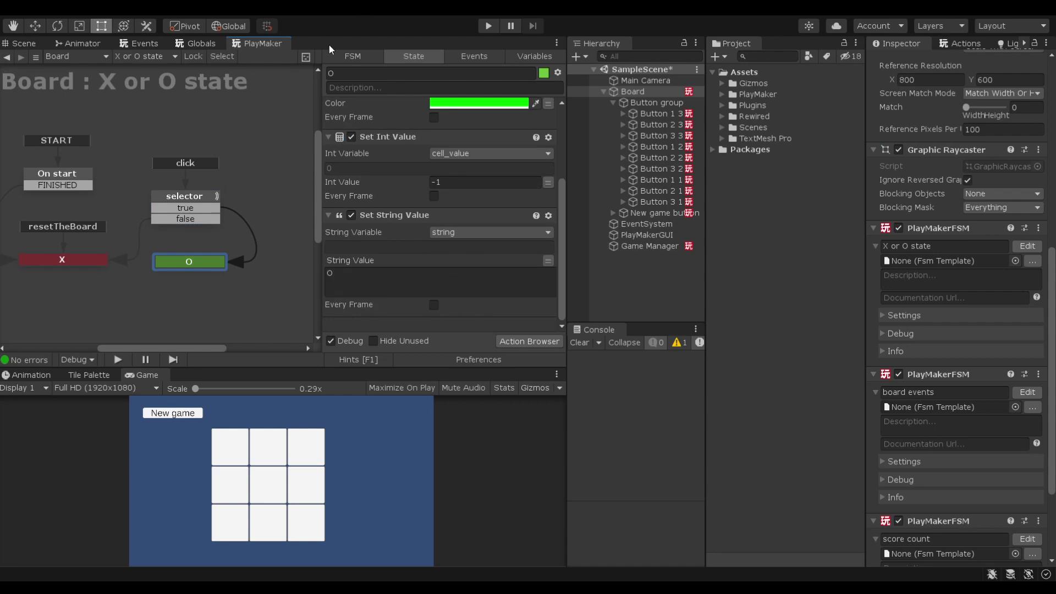
- Enter Play mode and test the turn switching by placing alternating X and O marks across the board
click(485, 26)
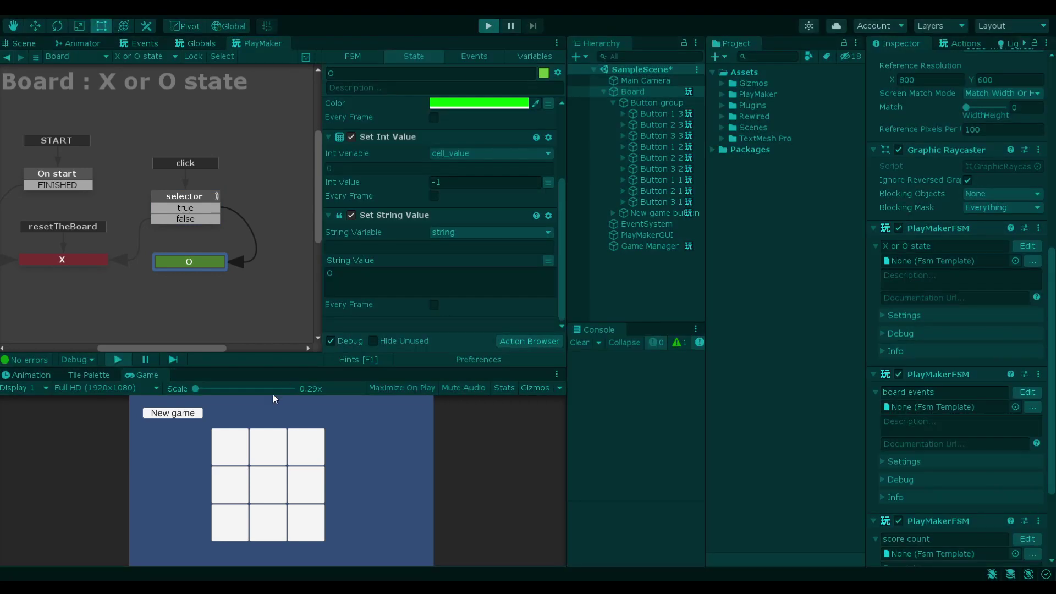
click(226, 437)
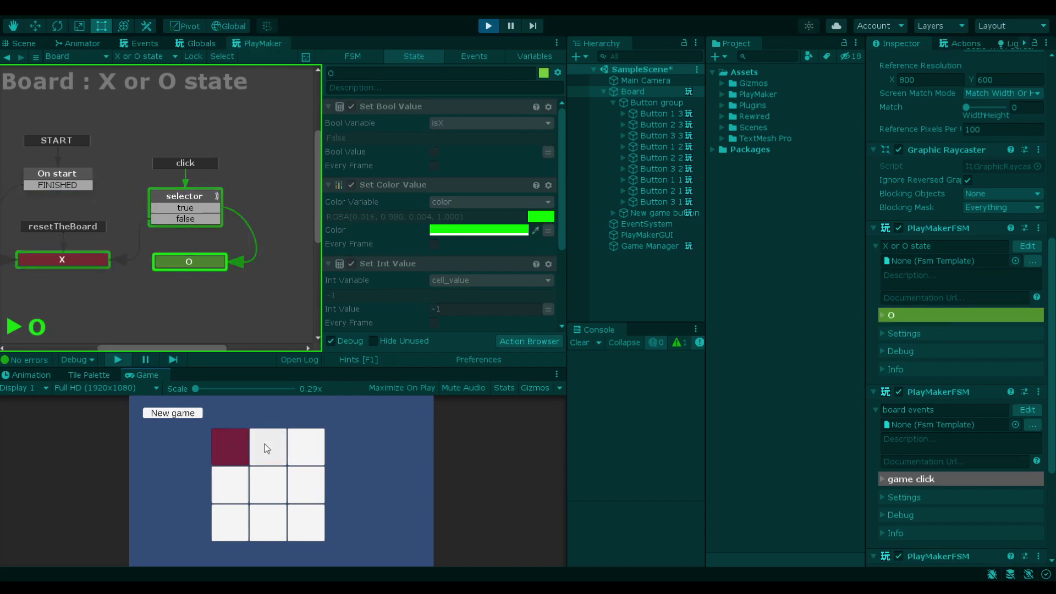
click(265, 444)
click(230, 484)
click(267, 484)
click(267, 522)
click(235, 527)
click(297, 501)
click(311, 517)
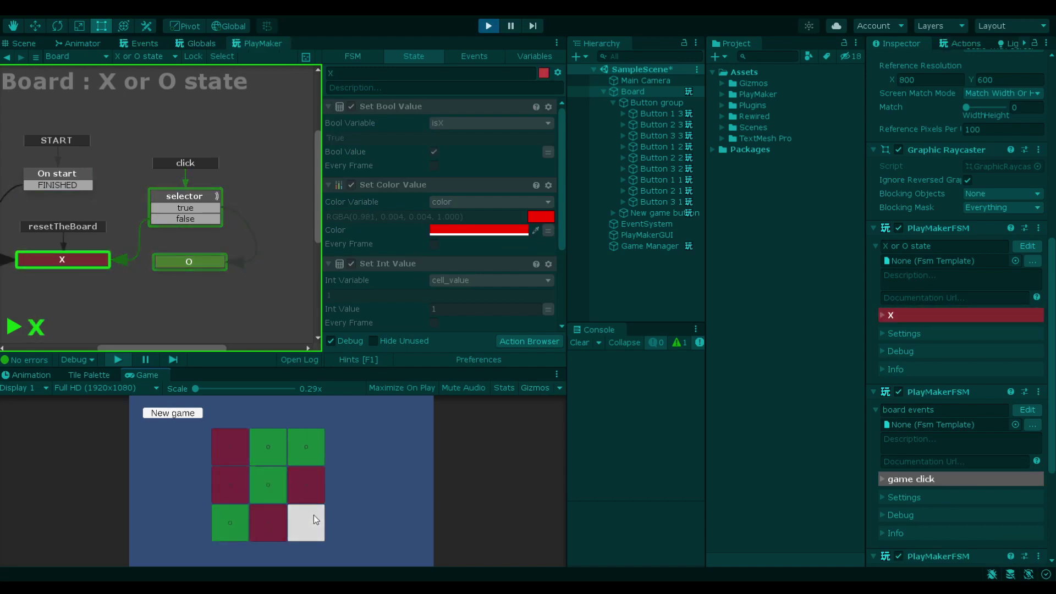
- Start a new game and fill all nine cells, opening with the top two rows' first two columns and ending at the top-right cell
click(177, 413)
click(230, 446)
click(264, 445)
click(230, 484)
click(275, 495)
click(268, 523)
click(230, 523)
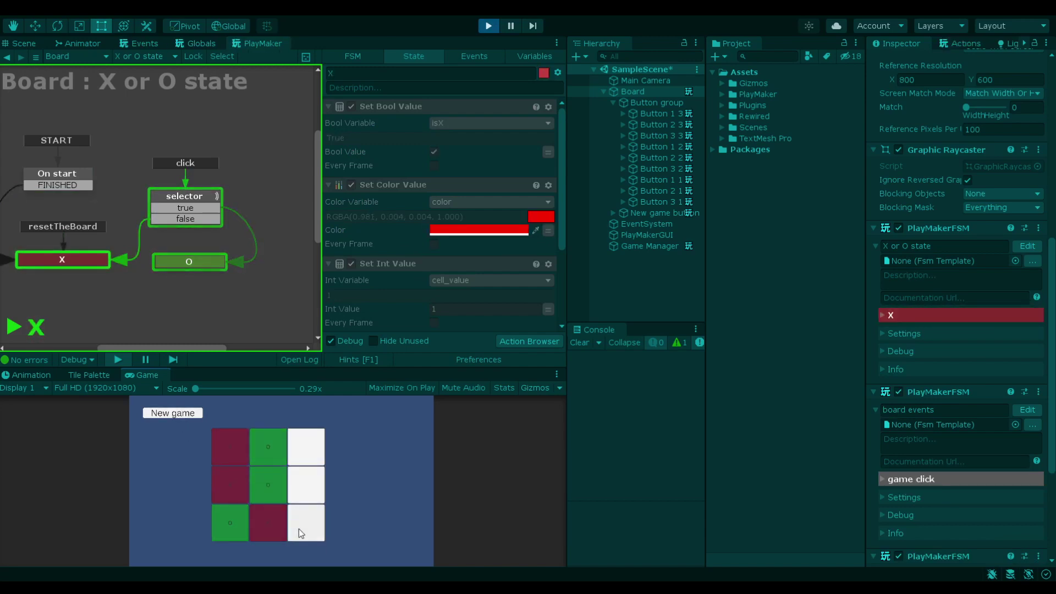
click(303, 522)
click(306, 484)
click(308, 449)
- Reset the board, enlarge the Game view and play a full round starting with X in the middle-left cell
click(175, 413)
drag(233, 371, 237, 191)
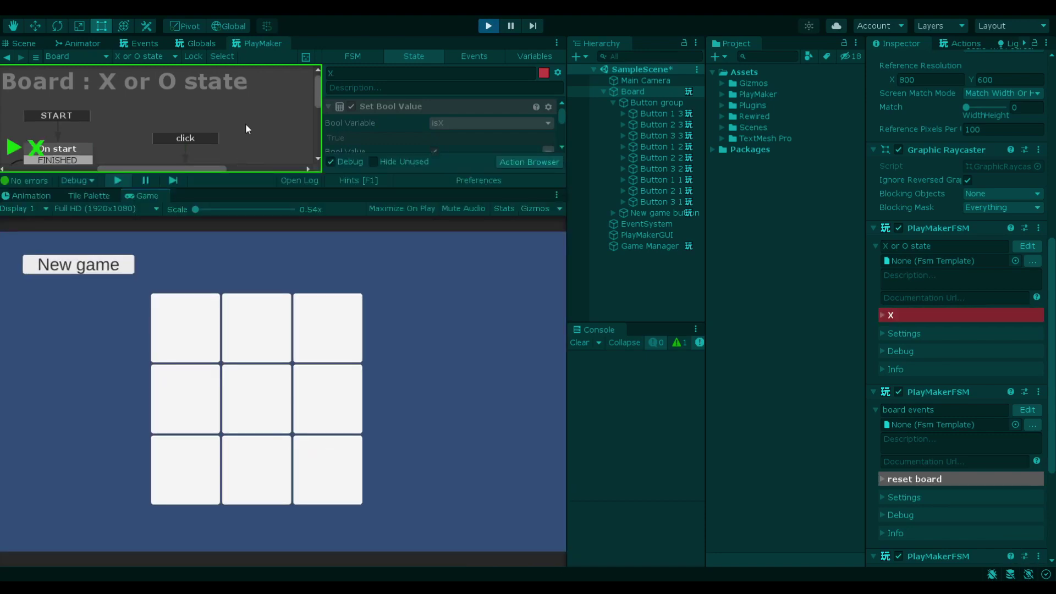
click(187, 377)
click(205, 334)
click(256, 382)
click(258, 347)
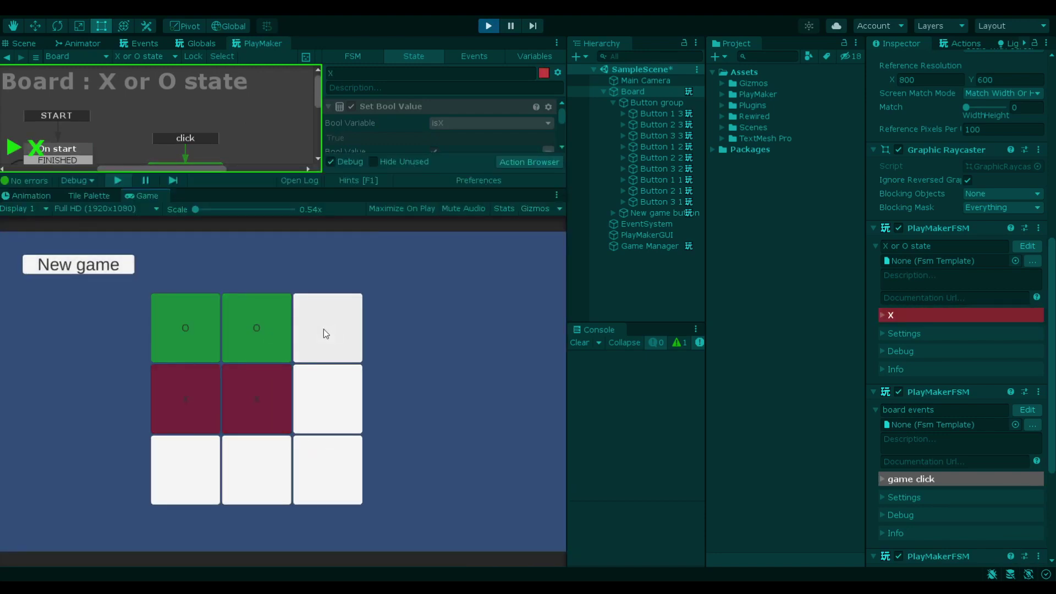
click(325, 332)
click(310, 428)
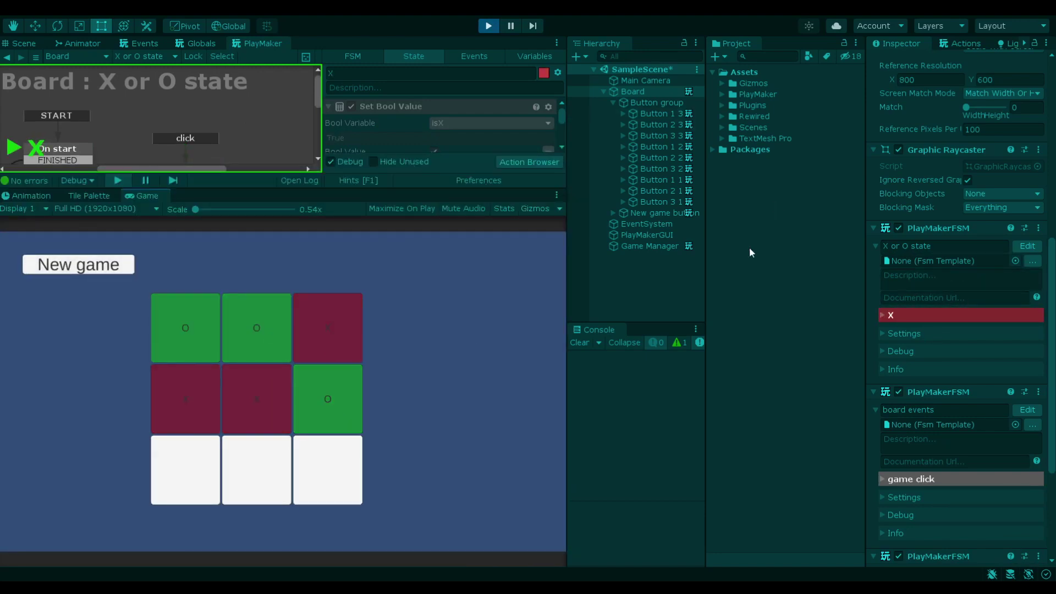
click(307, 501)
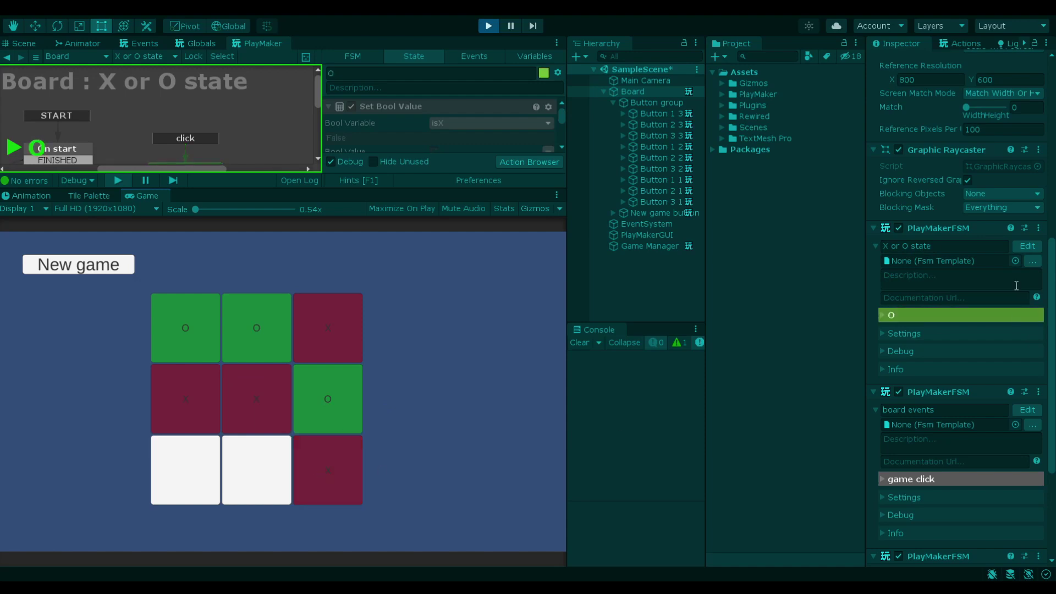
click(256, 452)
click(199, 452)
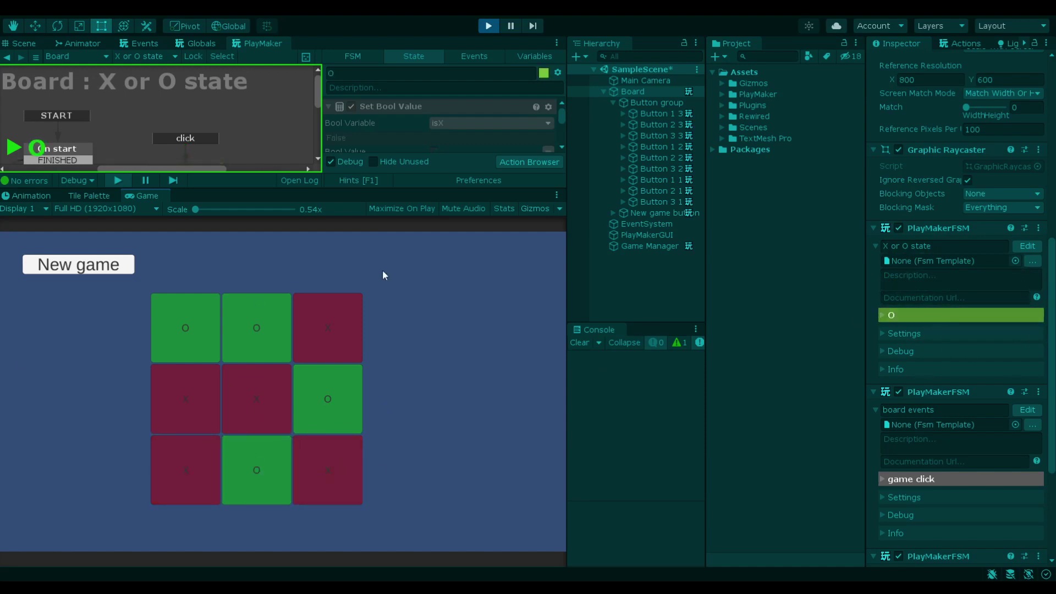
- Start another game and fill every cell, with X in all four corners and the middle-left cell
click(109, 269)
click(180, 334)
click(254, 341)
click(198, 375)
click(252, 387)
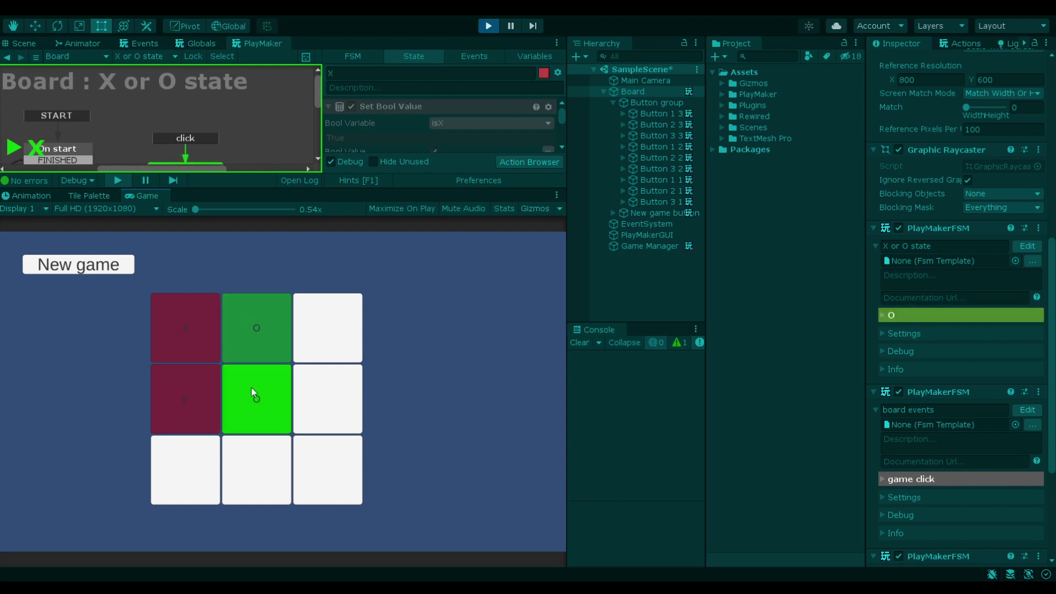
click(322, 341)
click(323, 415)
click(325, 470)
click(250, 484)
click(187, 473)
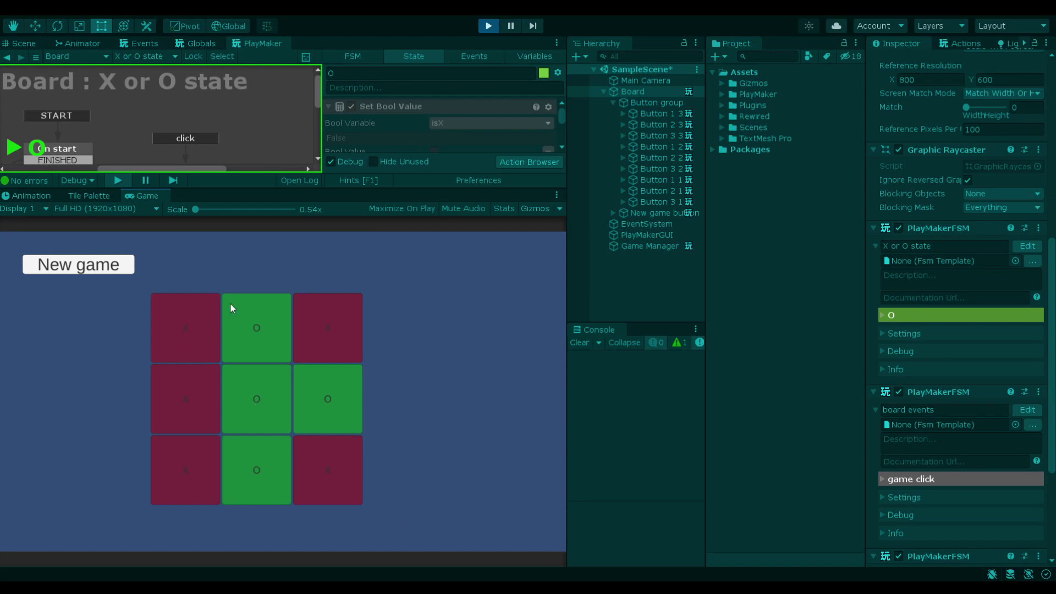
- Play a fresh full round in which X takes the whole middle row plus the top-left and bottom-right cells
key(space)
click(191, 318)
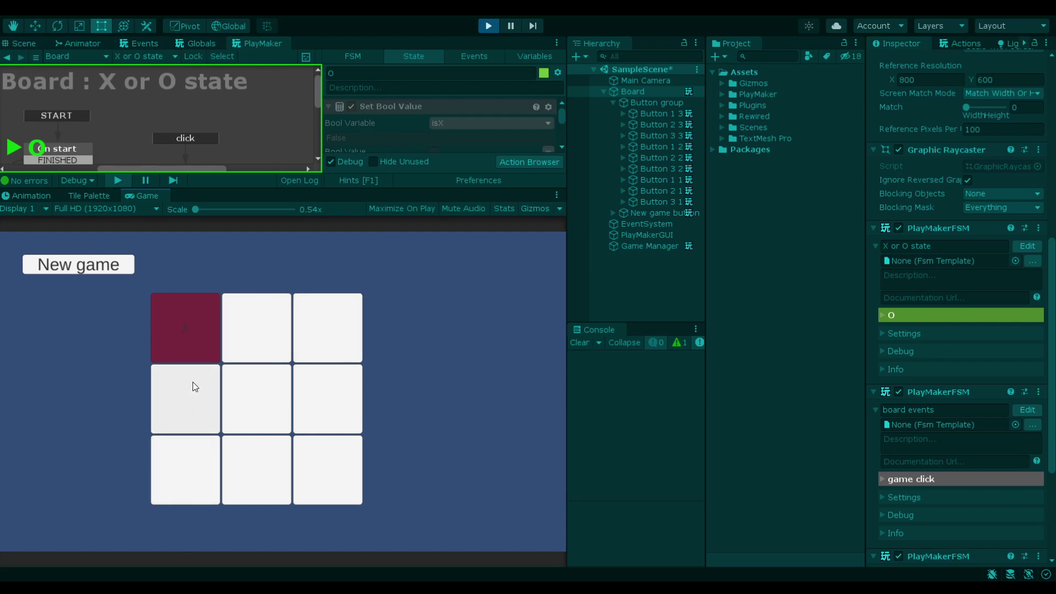
click(289, 350)
click(311, 380)
click(304, 339)
click(229, 400)
click(191, 442)
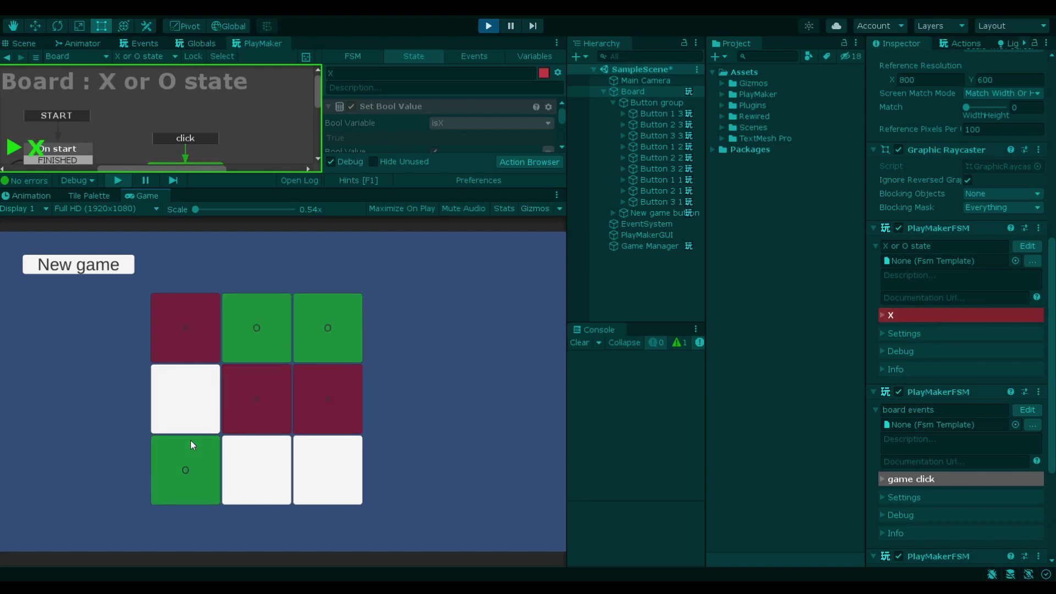
click(195, 423)
click(238, 459)
click(300, 476)
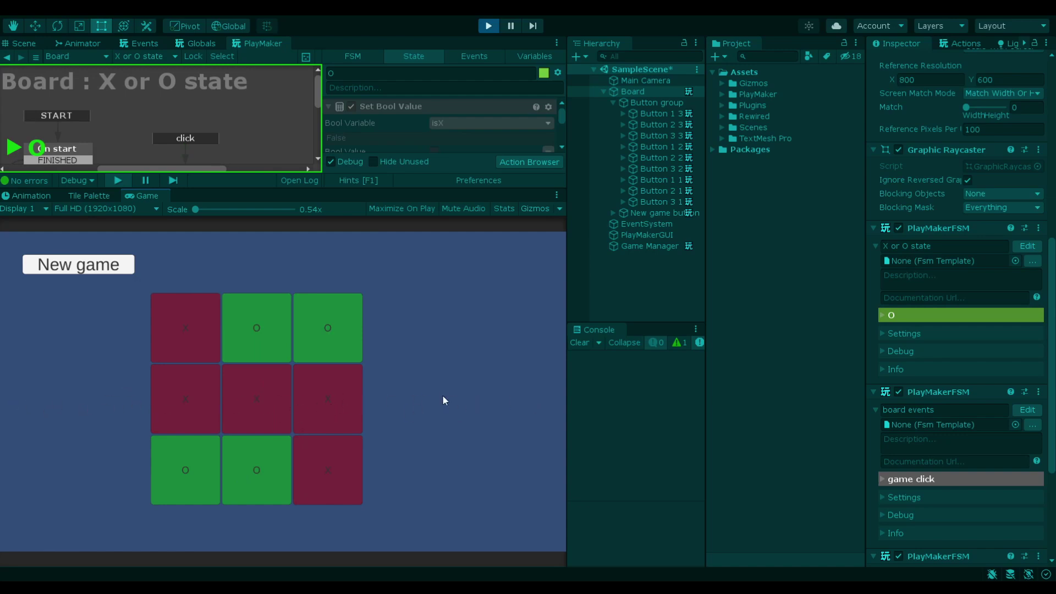
- Start a new game and fill the board, giving O the top-middle, center and both bottom corner cells
click(131, 270)
click(205, 319)
click(256, 330)
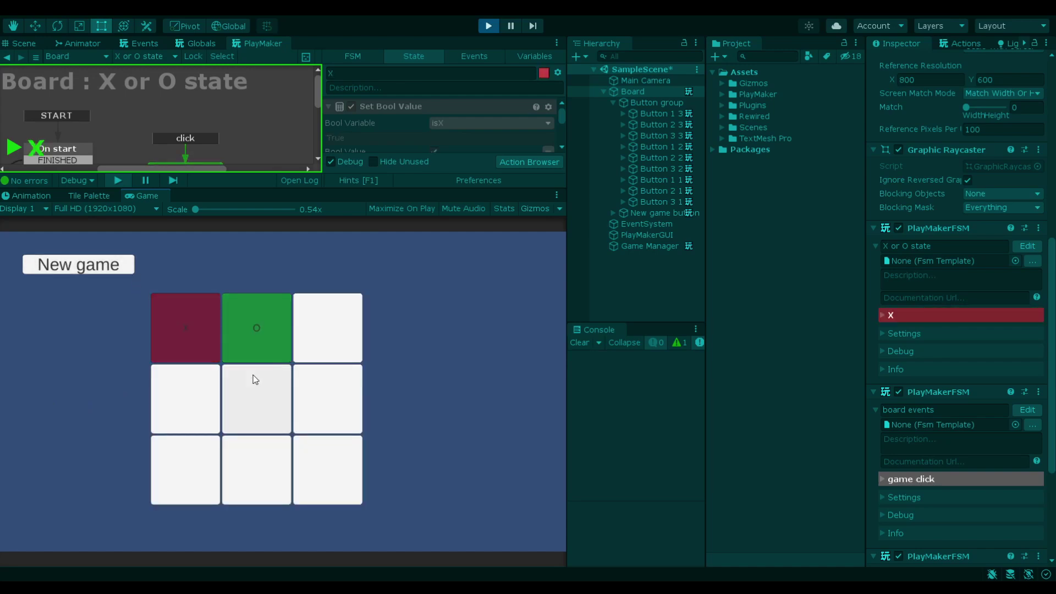
click(186, 398)
click(258, 396)
click(335, 426)
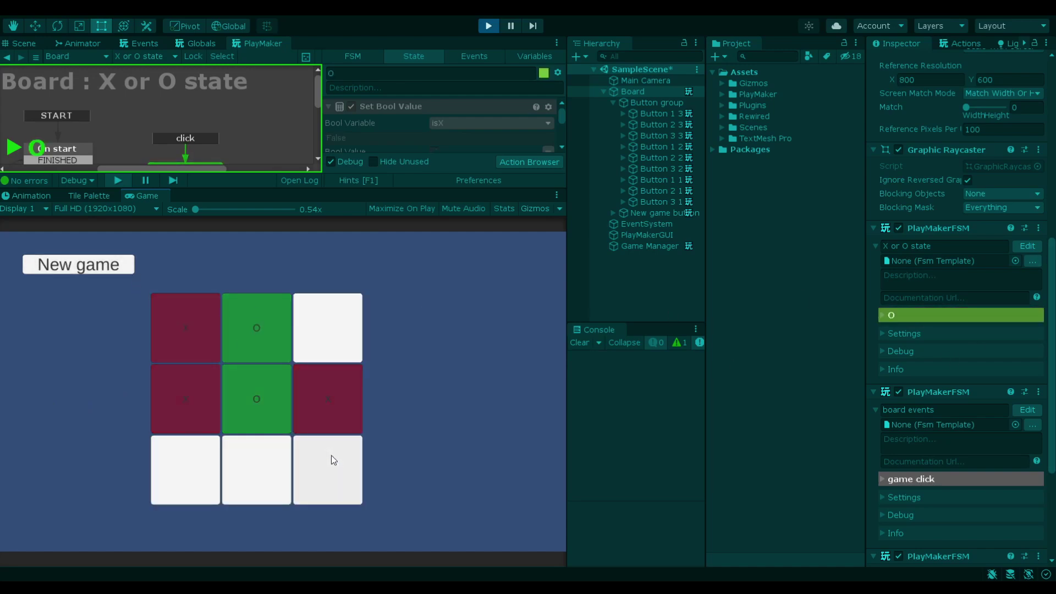
click(332, 460)
click(256, 470)
click(176, 480)
click(328, 337)
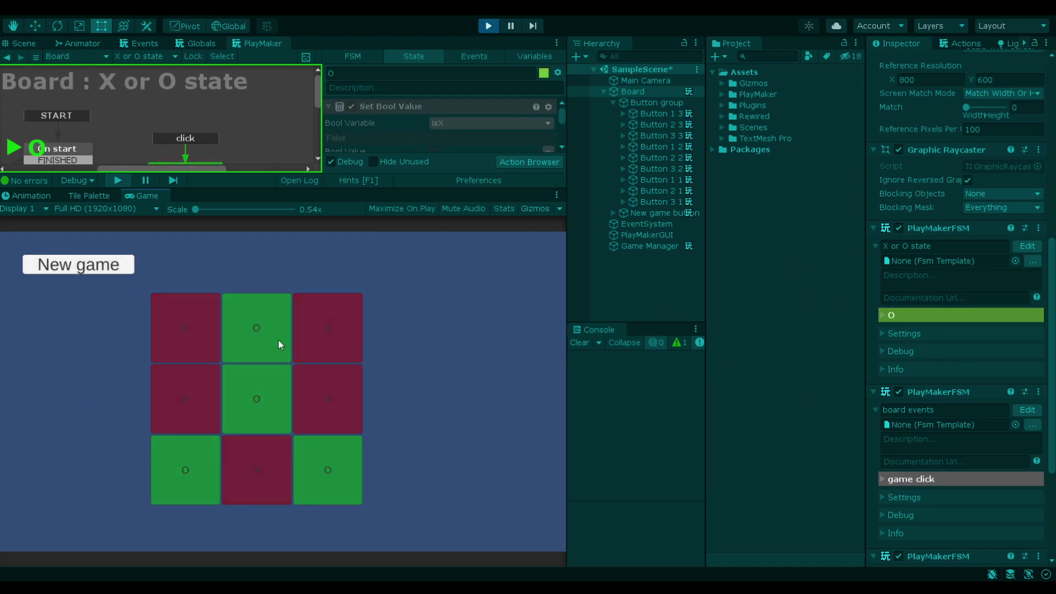
- Start a new game and play five moves across the top-left, top-middle, center, middle-left and bottom-left cells
click(133, 271)
click(198, 333)
click(242, 335)
click(253, 396)
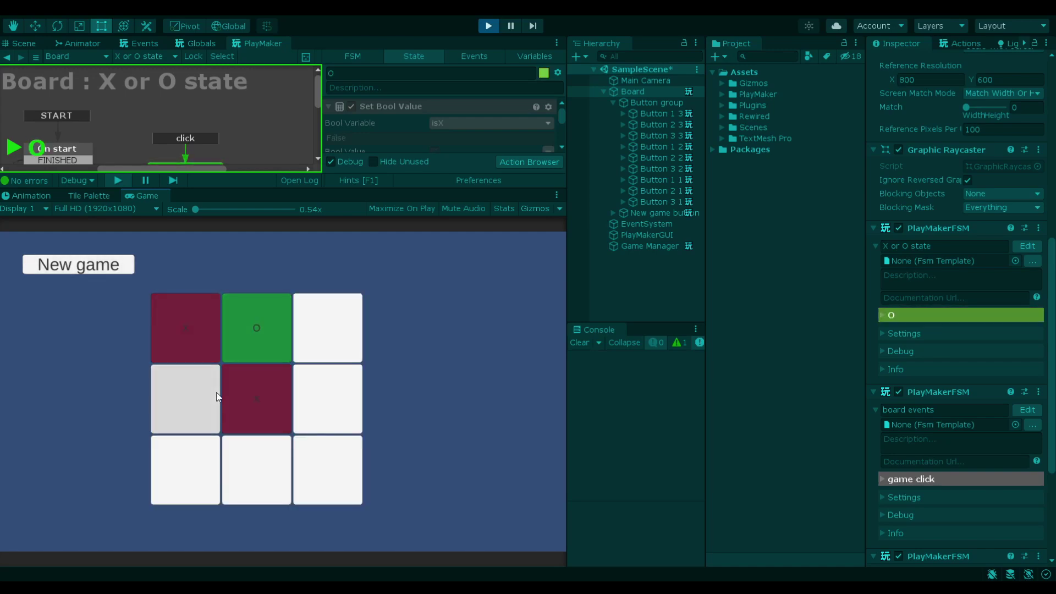
click(204, 399)
click(198, 462)
- Reset the partly filled board, shrink the Game view and exit Play mode
click(113, 263)
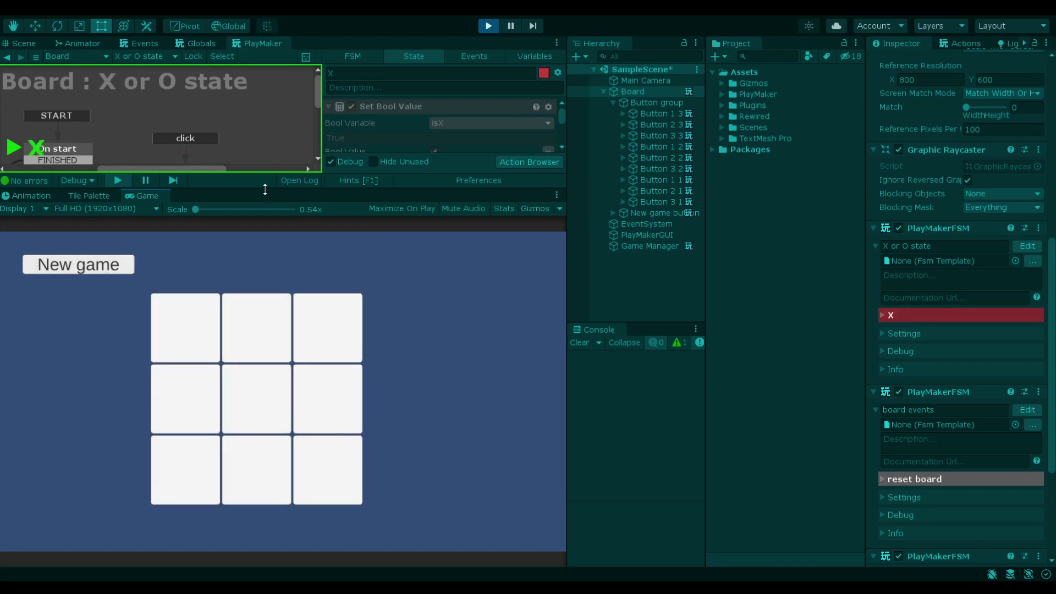
drag(264, 189, 264, 257)
click(489, 26)
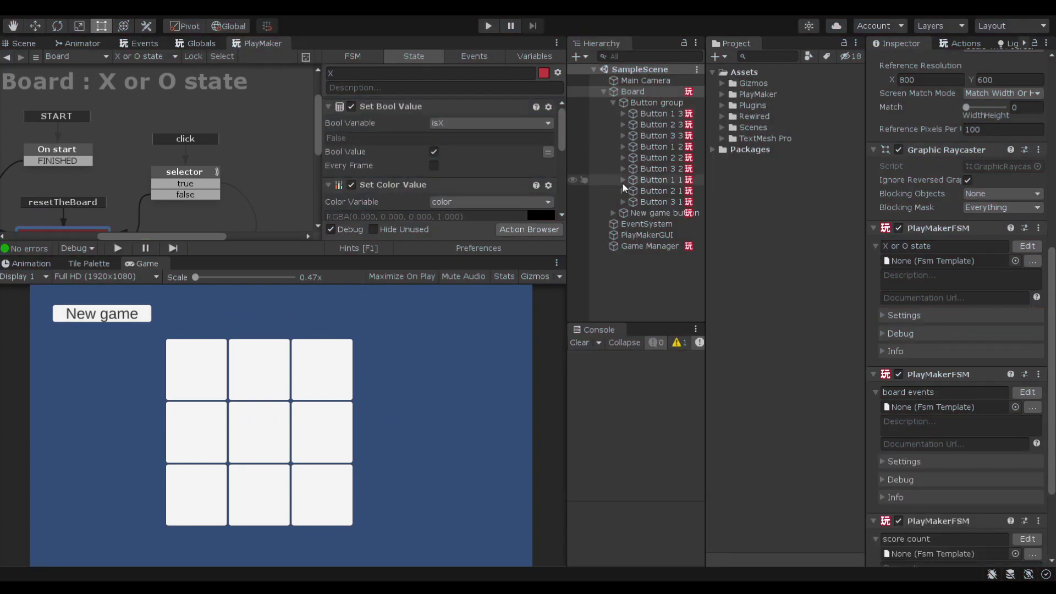
- Open the New game button's FSM in a taller graph area and examine its on start, click and reset the board states
click(648, 214)
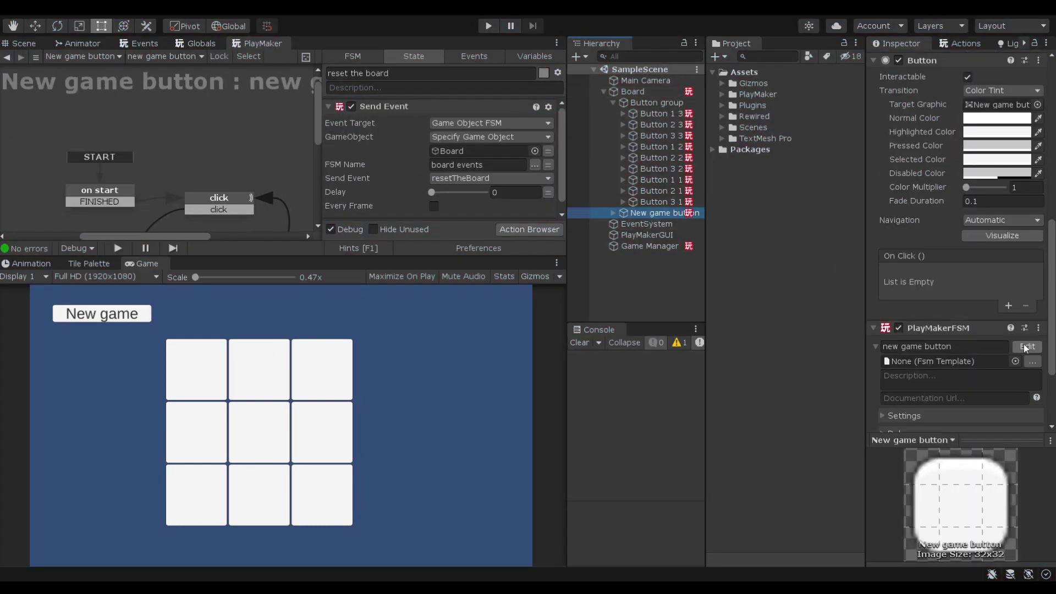
click(337, 193)
drag(291, 253, 290, 332)
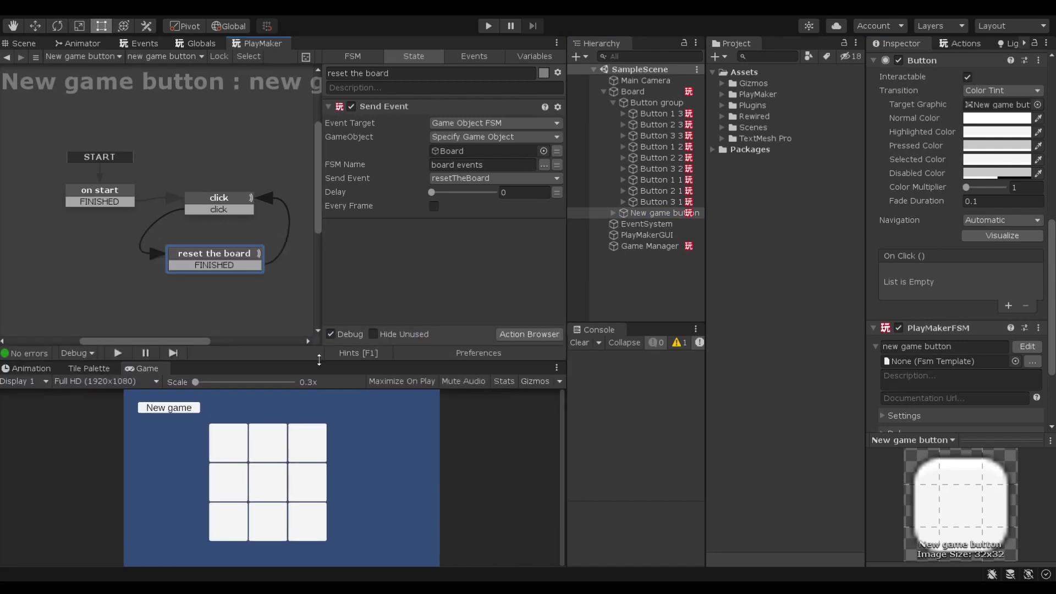
click(218, 206)
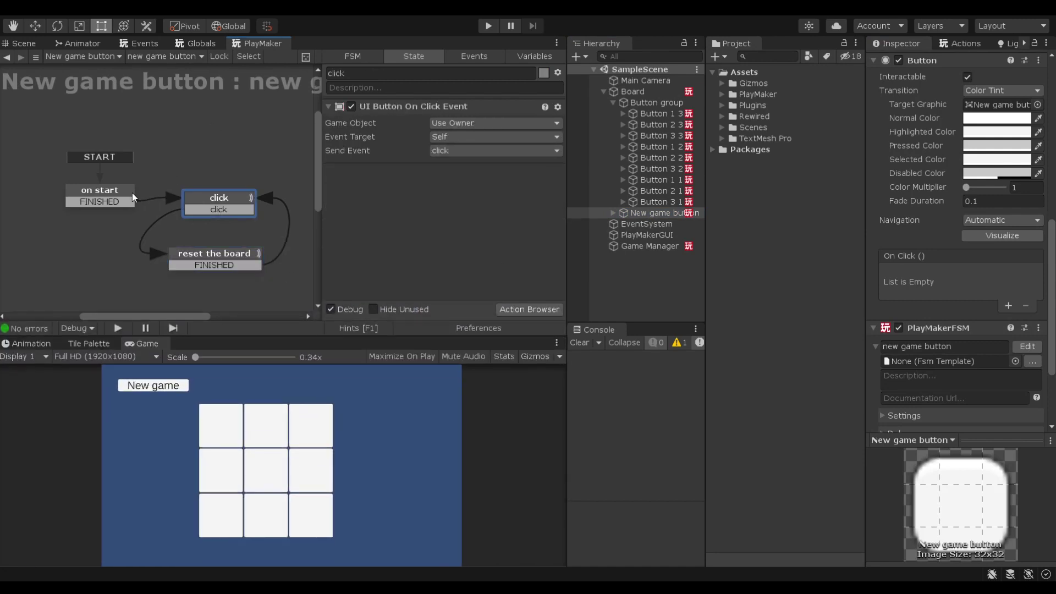
click(132, 193)
click(225, 201)
click(230, 255)
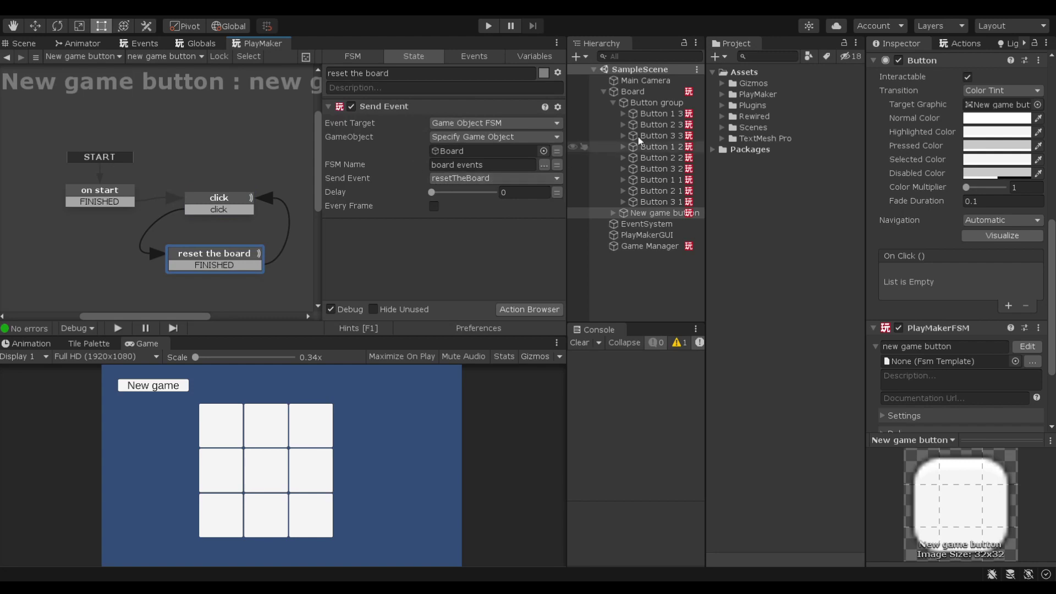
- Open the Board's board events FSM and review the game click state's Send Event action
click(638, 92)
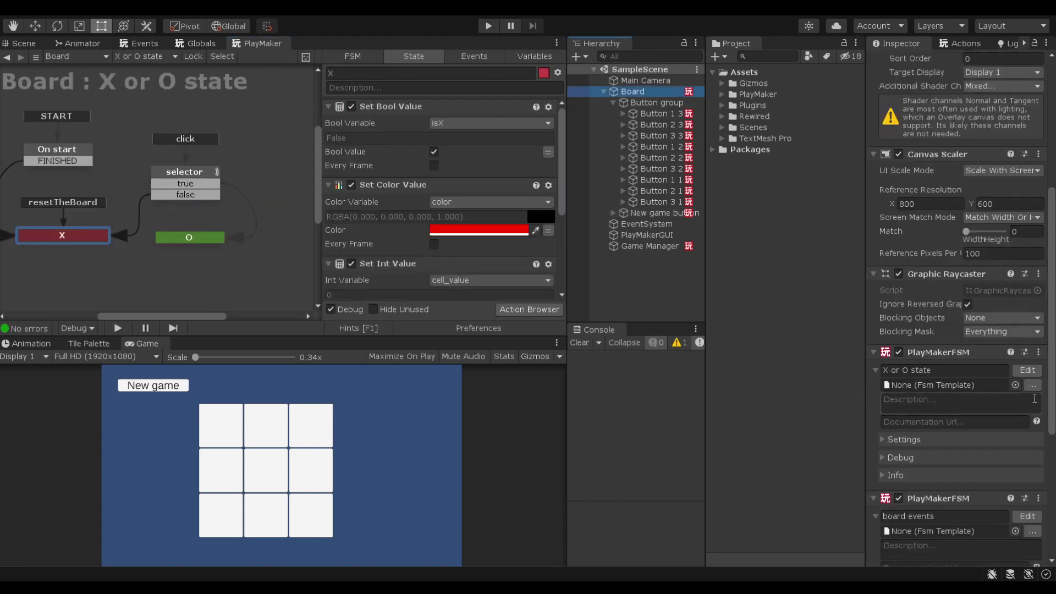
click(1027, 516)
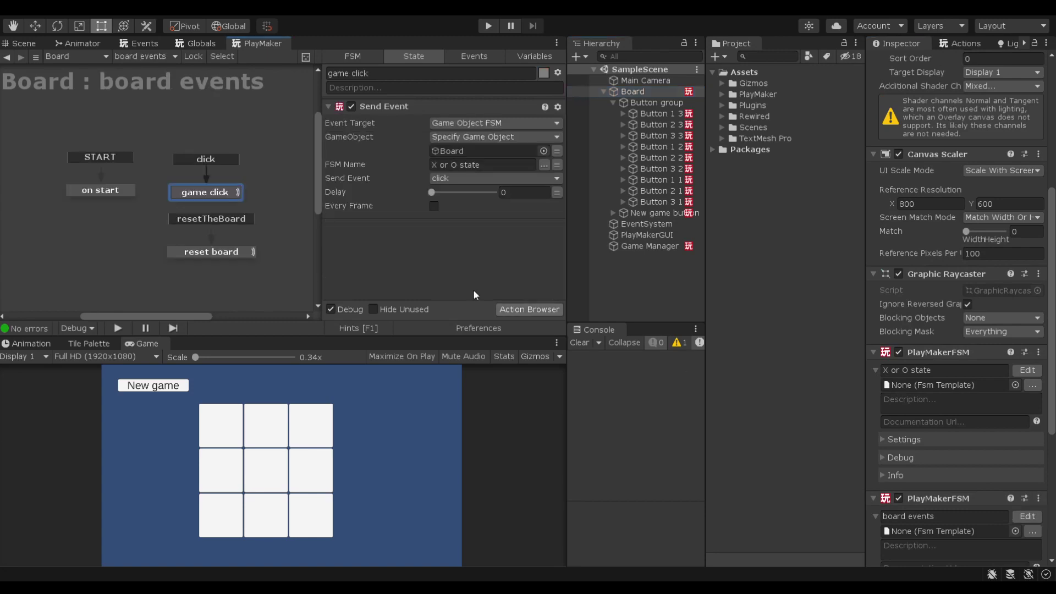
click(319, 267)
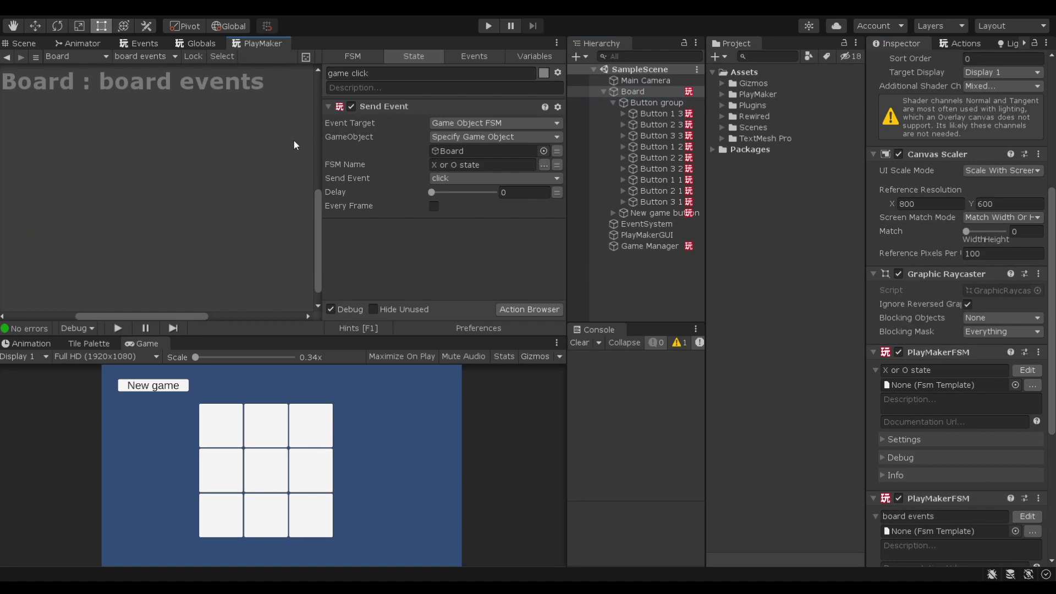
- Select the Board and reopen its board events FSM to show the on start, game click and reset board states
click(657, 102)
click(660, 91)
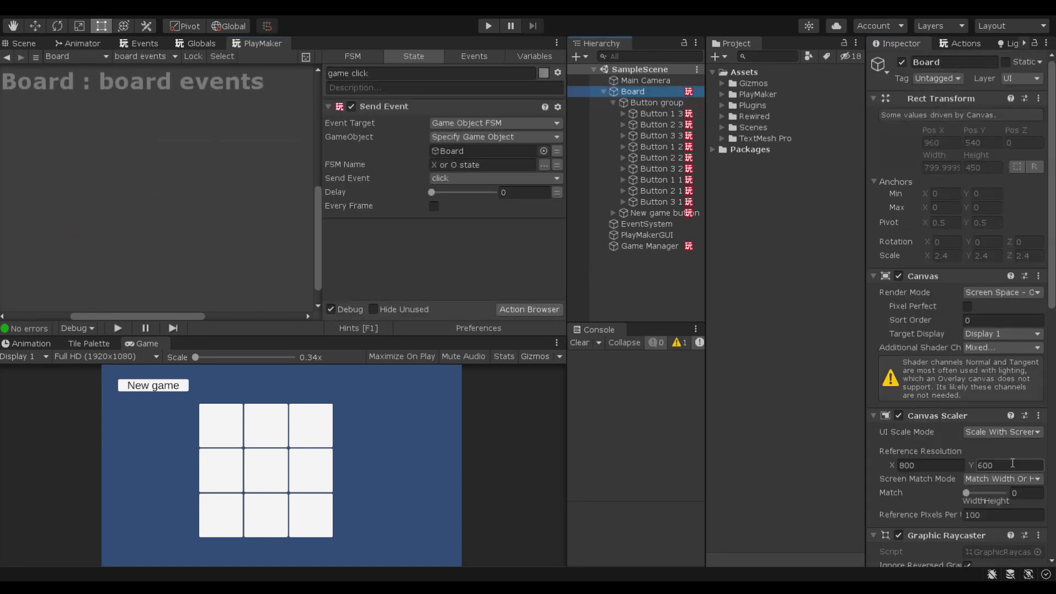
scroll(989, 465, down, 10)
click(1033, 282)
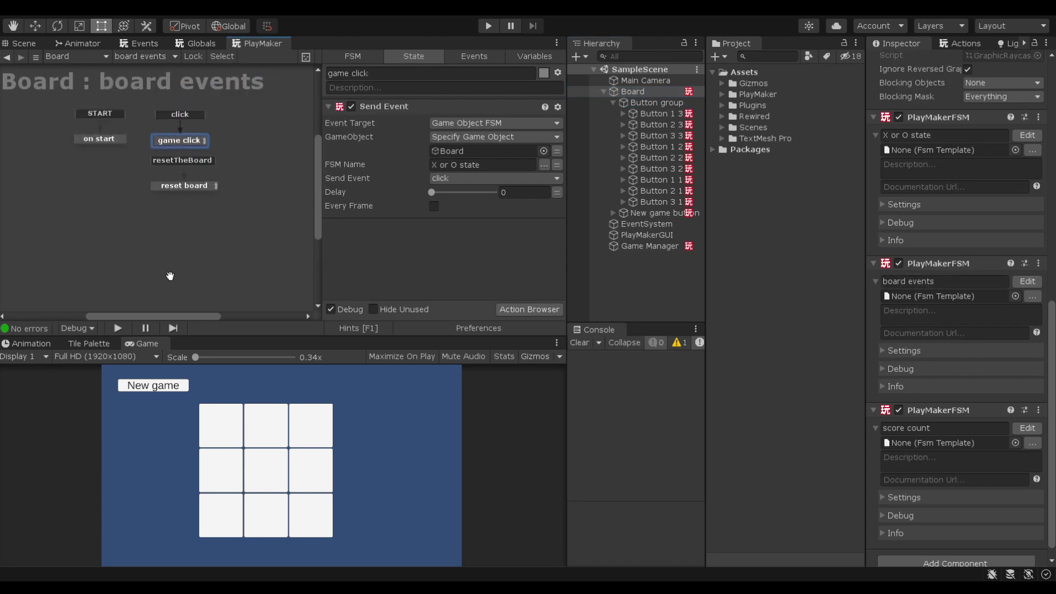
middle_drag(105, 141, 144, 207)
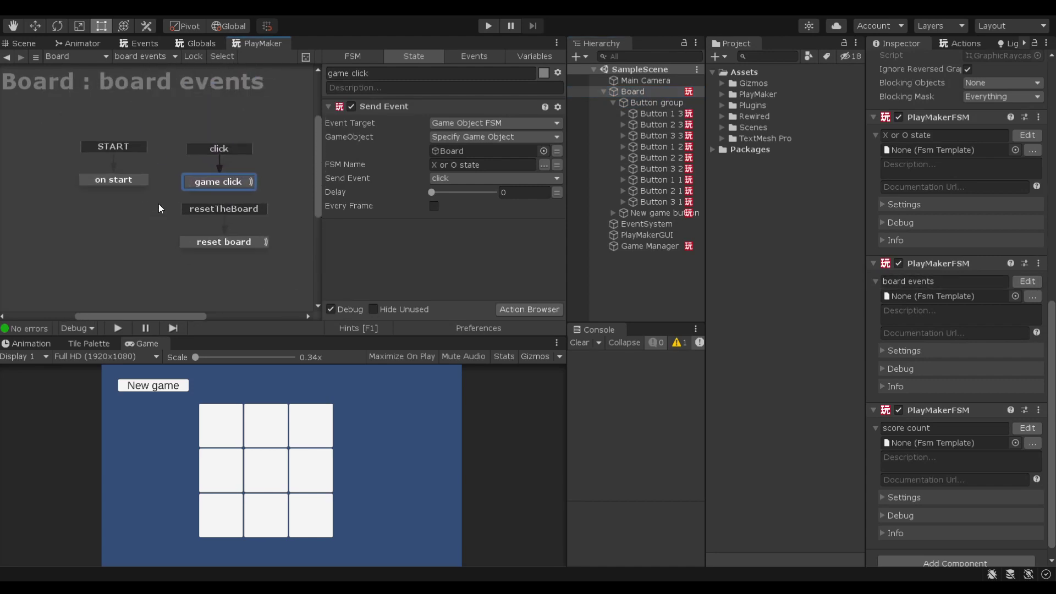
- Spread out the board events states, moving reset board farther below game click and on start farther away to its left
click(209, 241)
scroll(214, 221, down, 3)
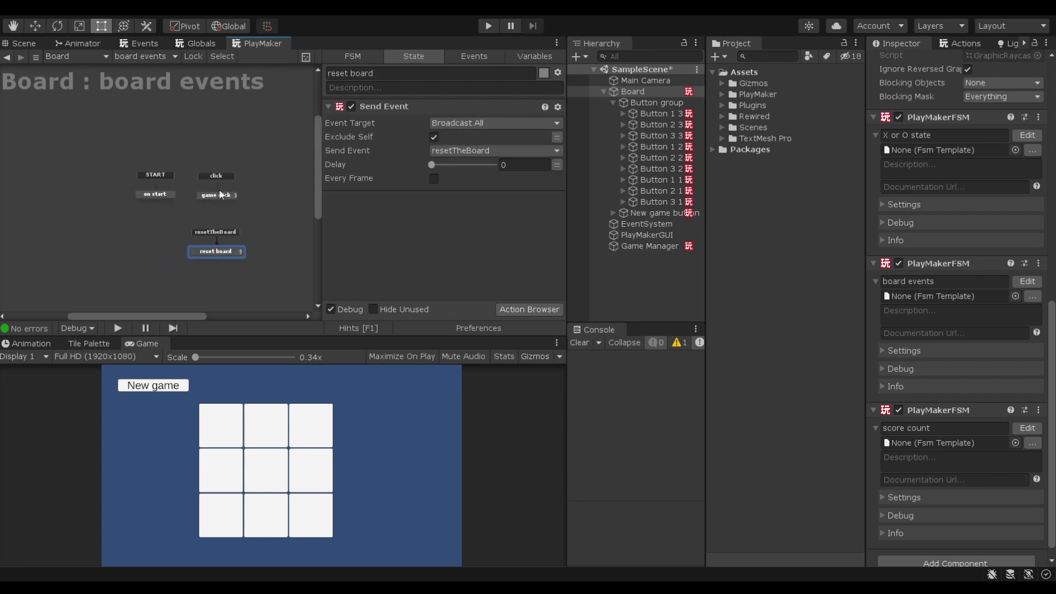
click(220, 195)
click(230, 254)
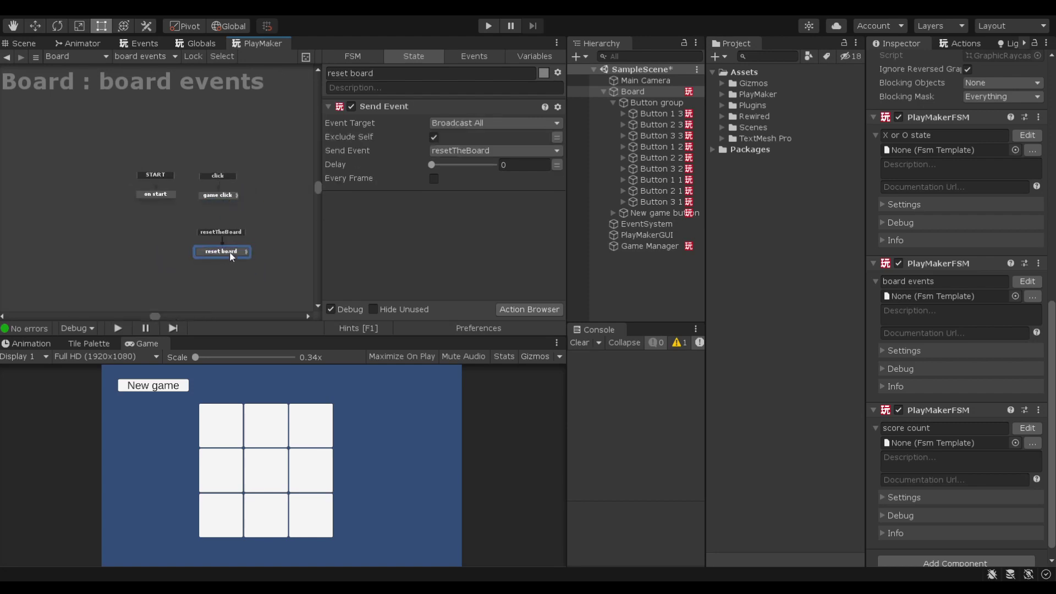
drag(165, 198, 144, 202)
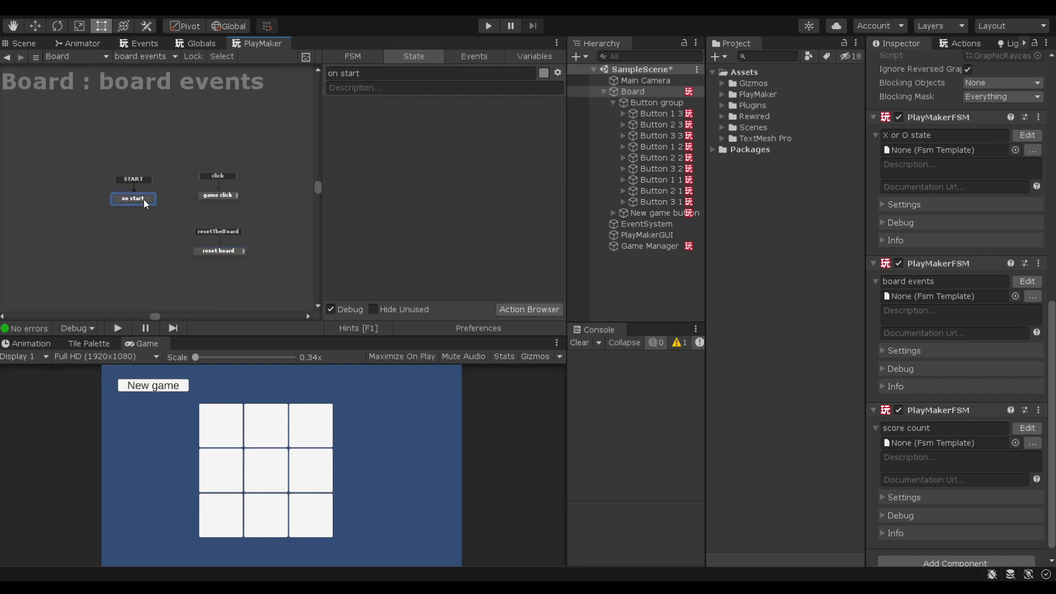
click(230, 200)
scroll(230, 199, up, 3)
click(213, 278)
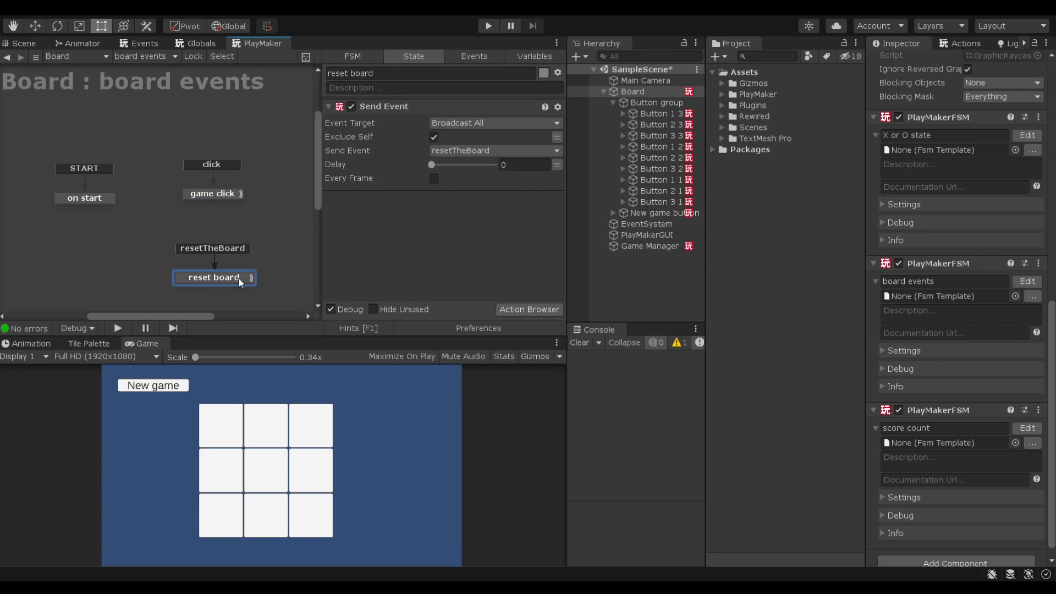
drag(236, 278, 236, 266)
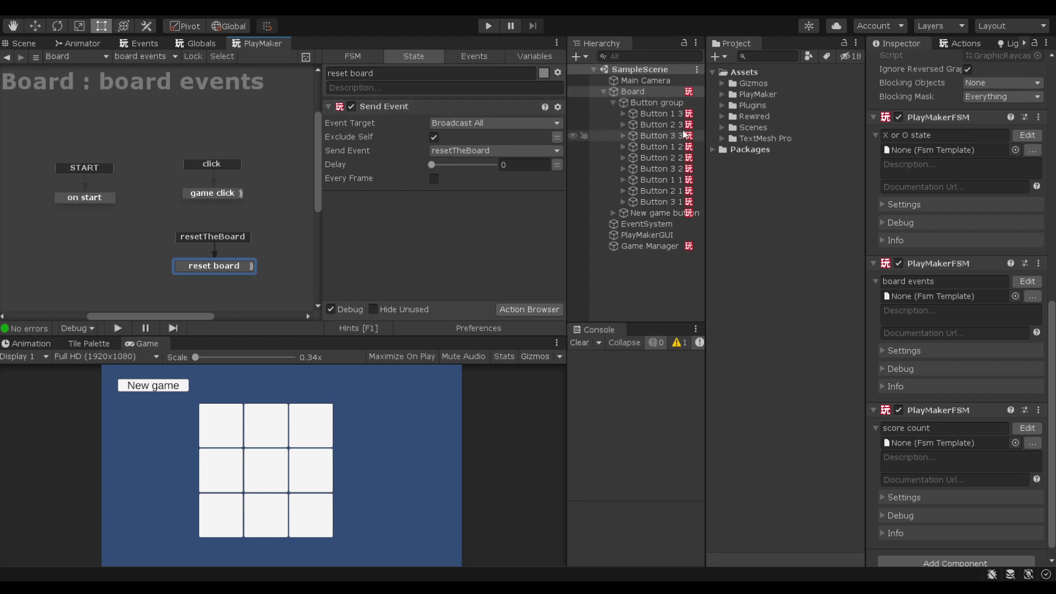
- Open Button 1 3's button states FSM and review the actions of its clicked and On start states
click(671, 113)
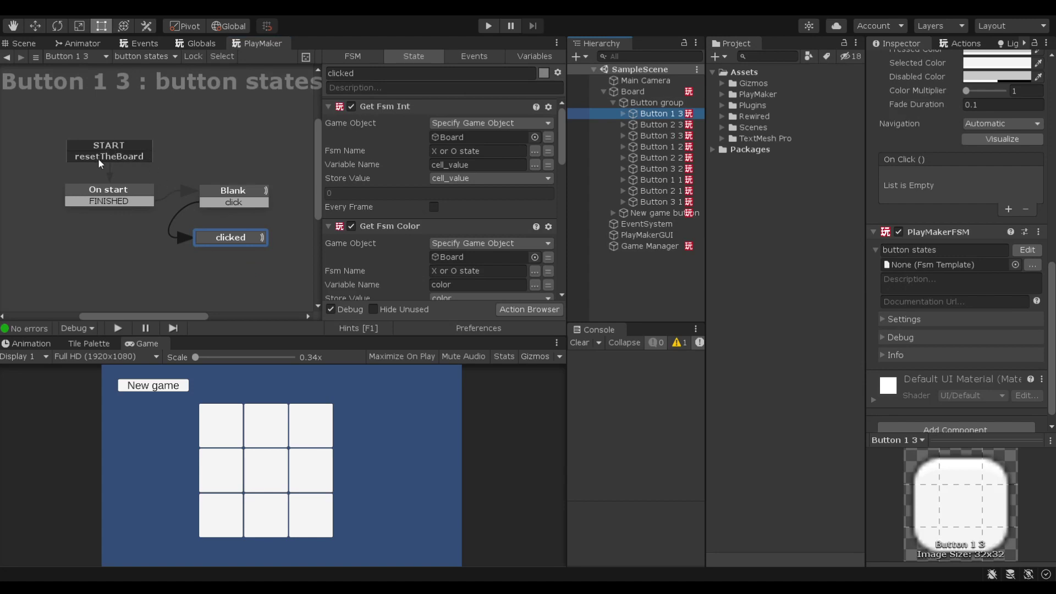
scroll(464, 148, down, 3)
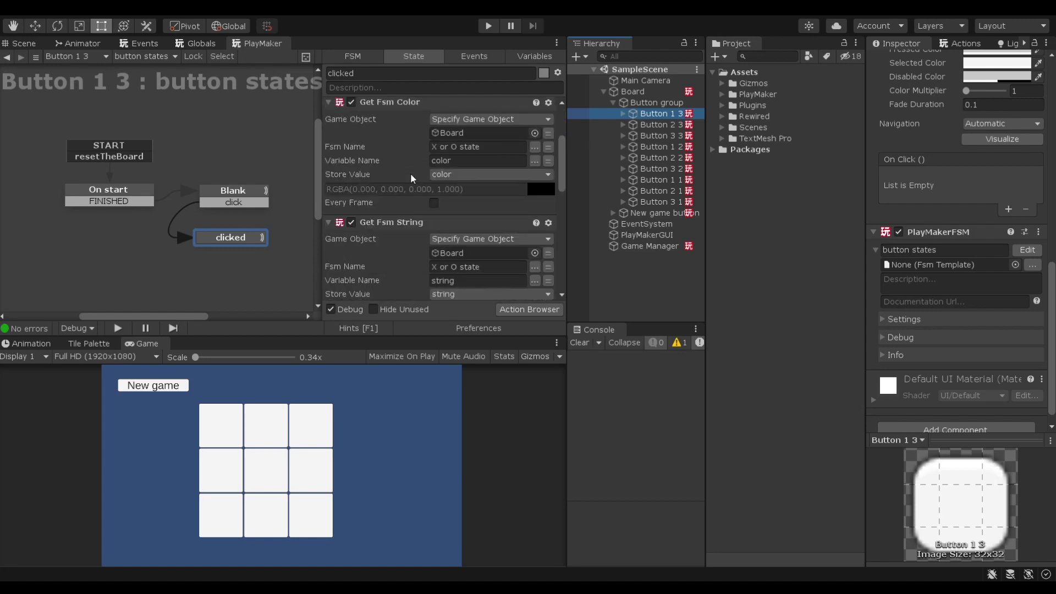
scroll(418, 204, down, 3)
click(139, 193)
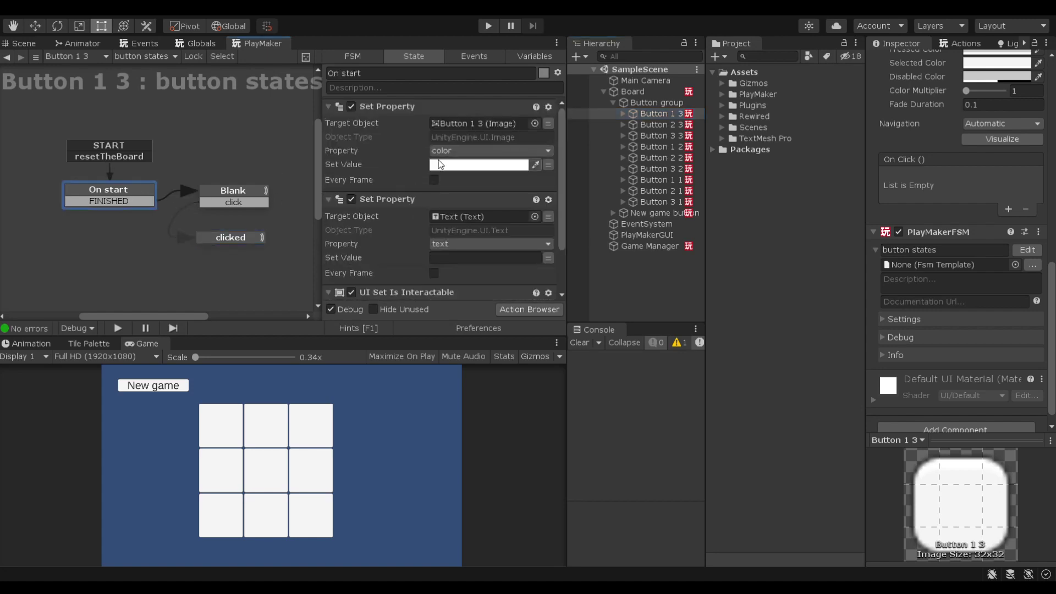
scroll(461, 241, down, 3)
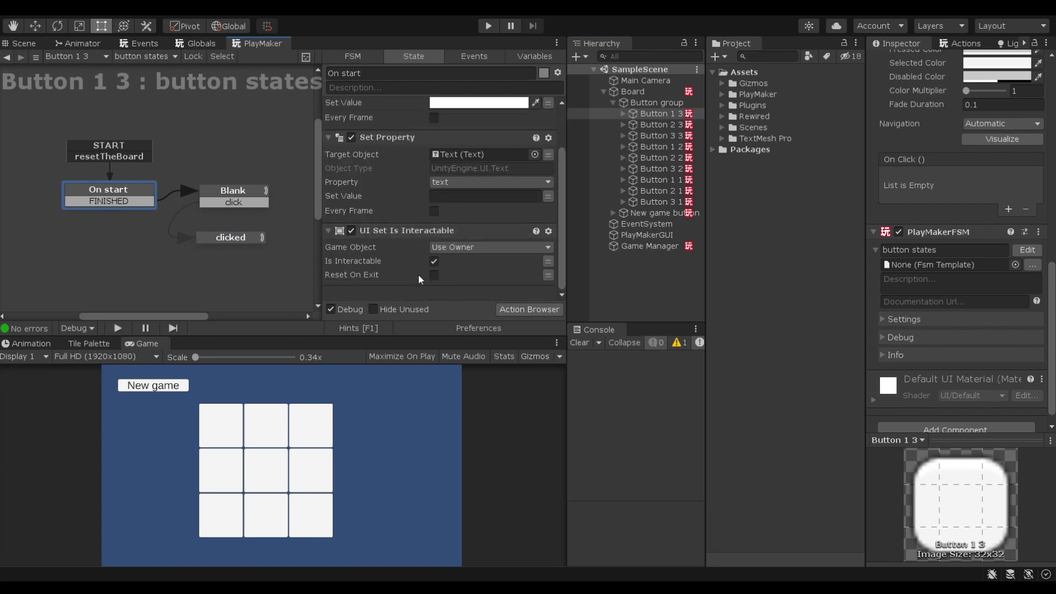
scroll(465, 256, up, 3)
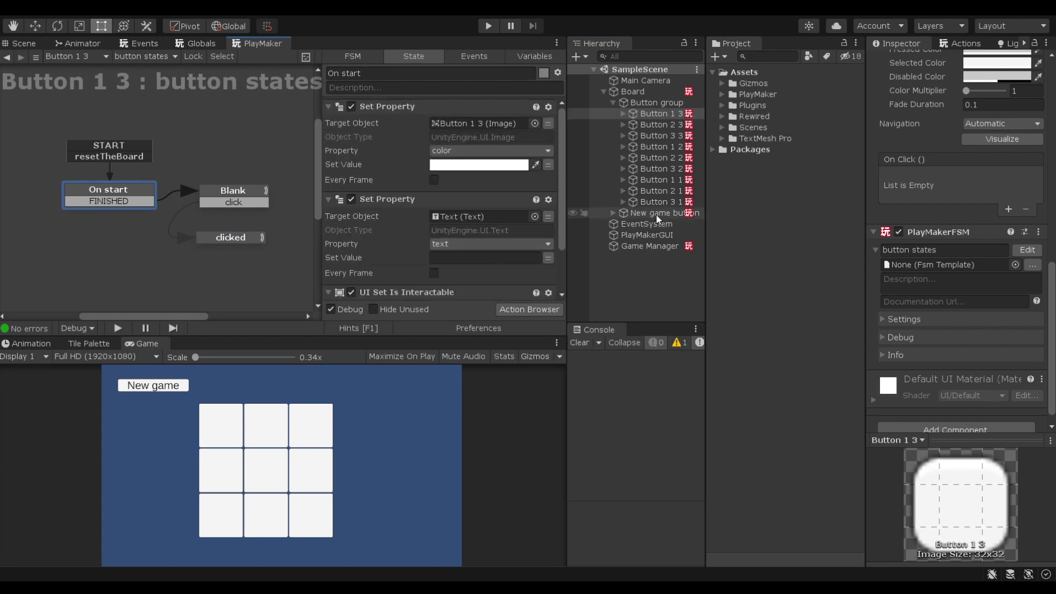